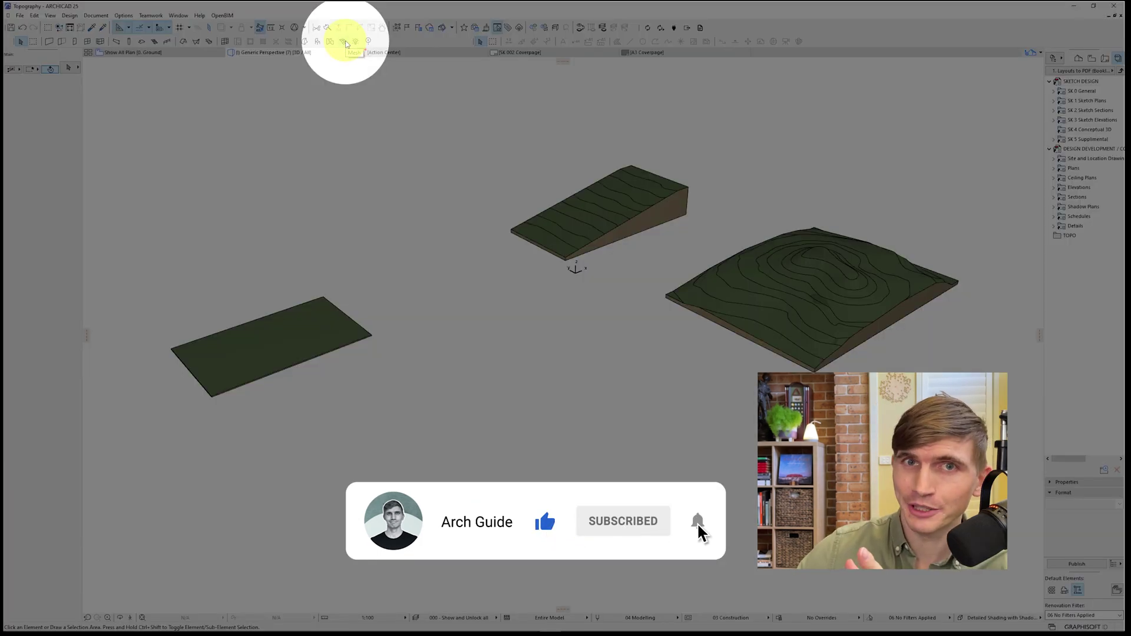
Step: Draw a rectangular mesh about 34 m by 23 m in the open area in front of the flat green mesh
click(345, 42)
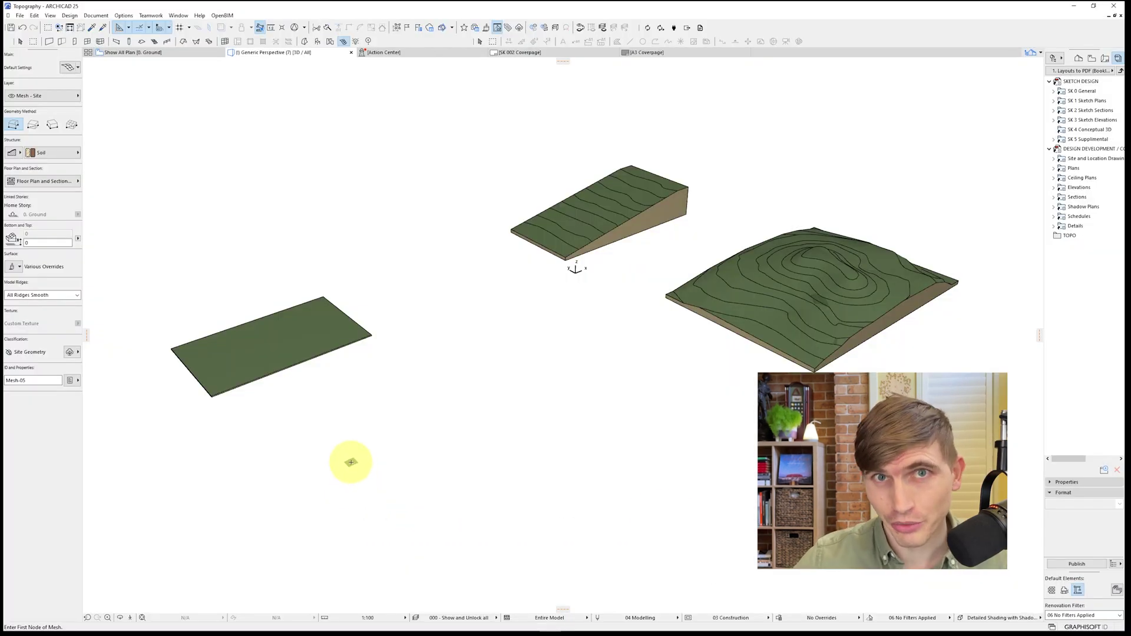
click(322, 496)
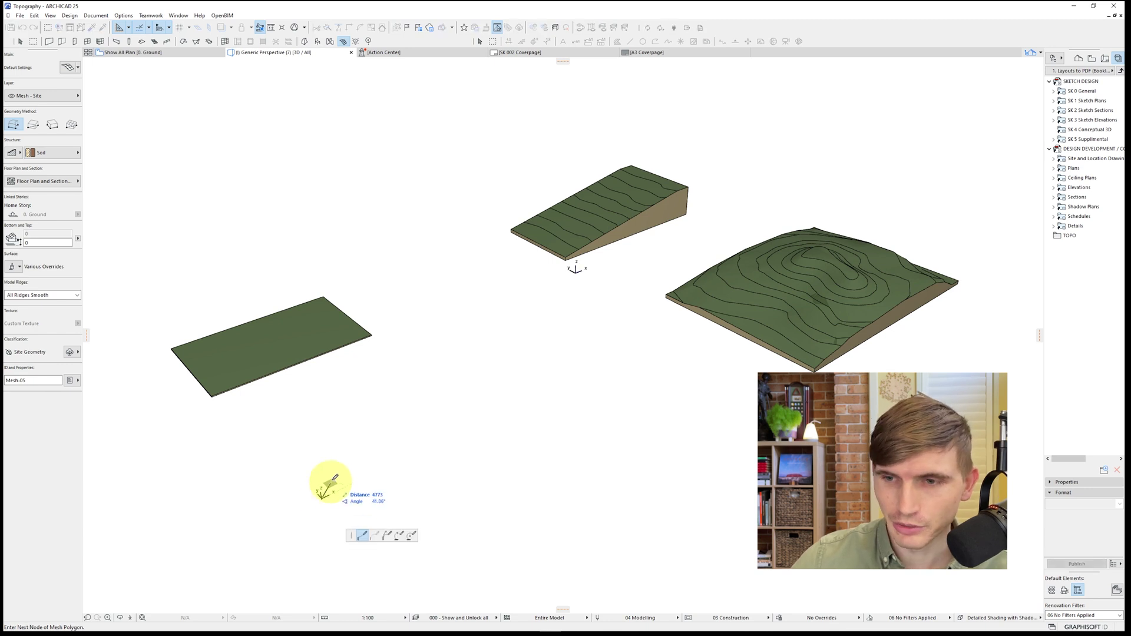
click(37, 127)
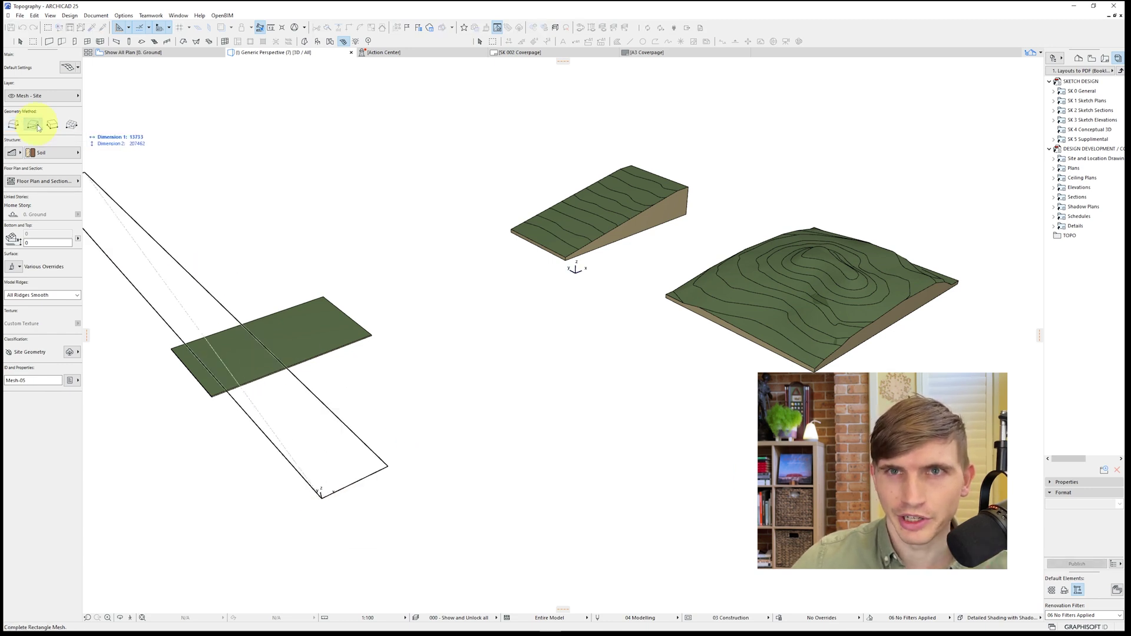
click(417, 374)
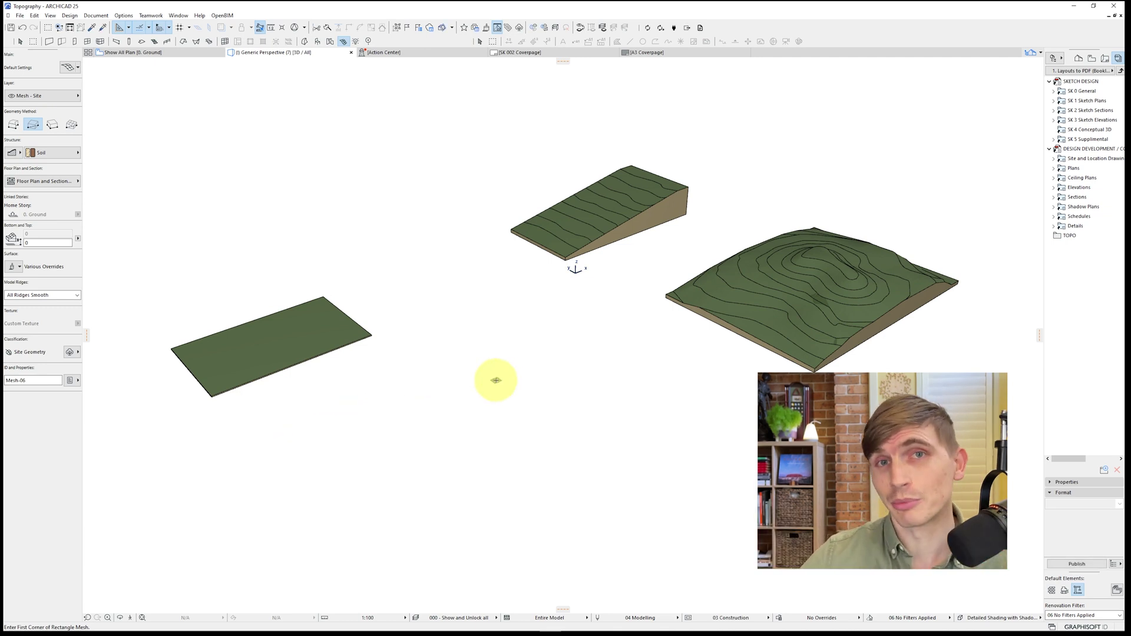
Step: Select the new rectangular mesh and elevate its right-hand corner point to start a slope
click(525, 346)
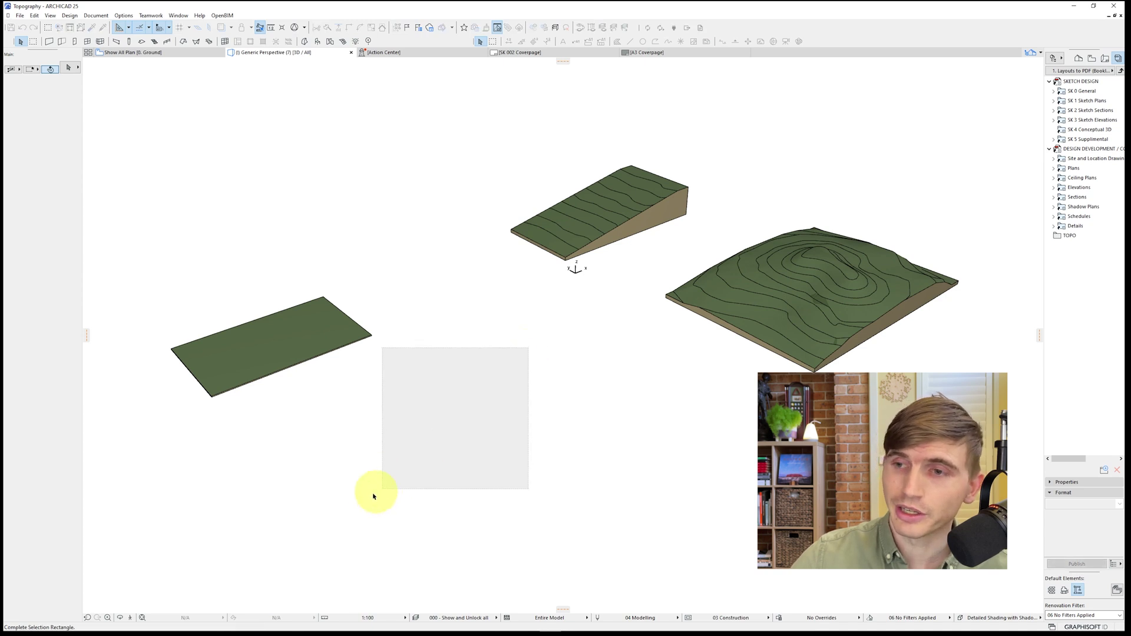
click(375, 495)
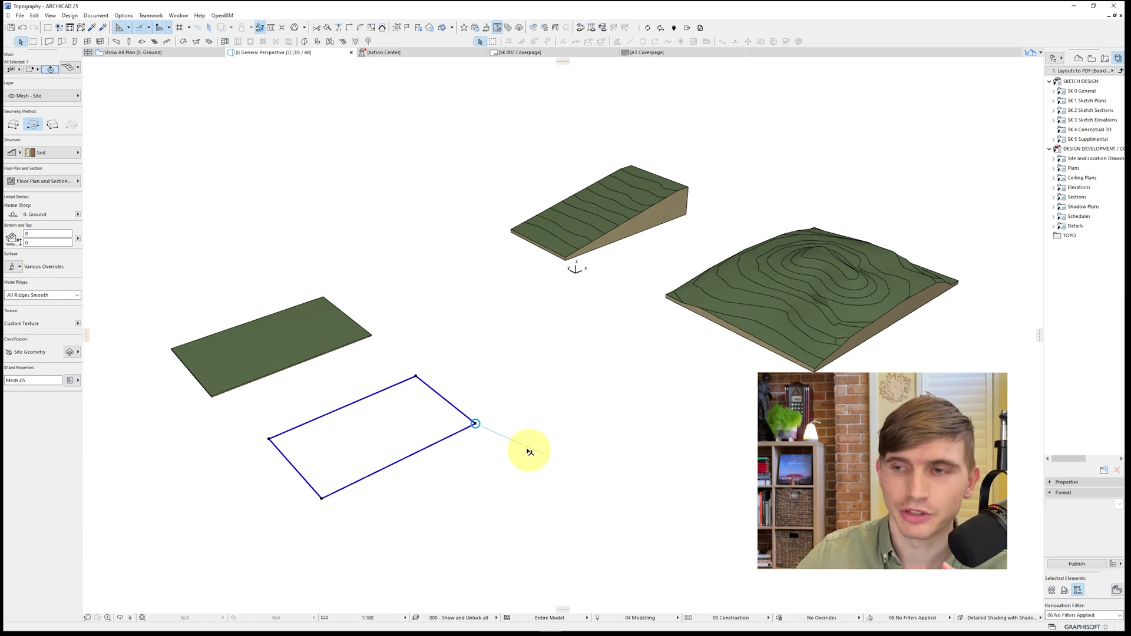
click(476, 423)
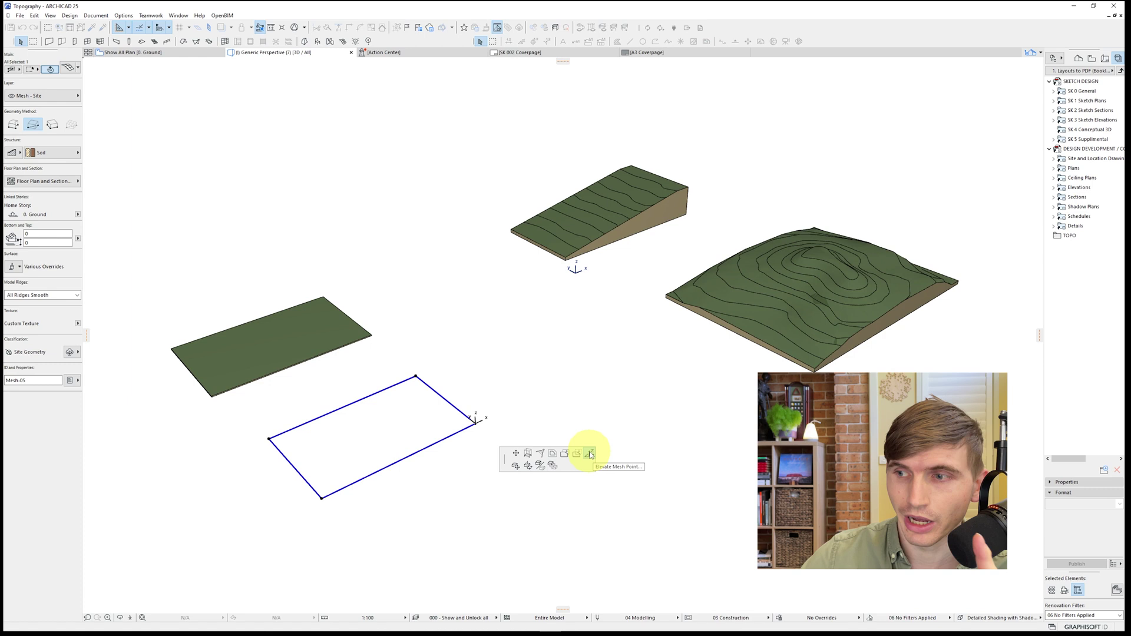
click(590, 454)
click(477, 395)
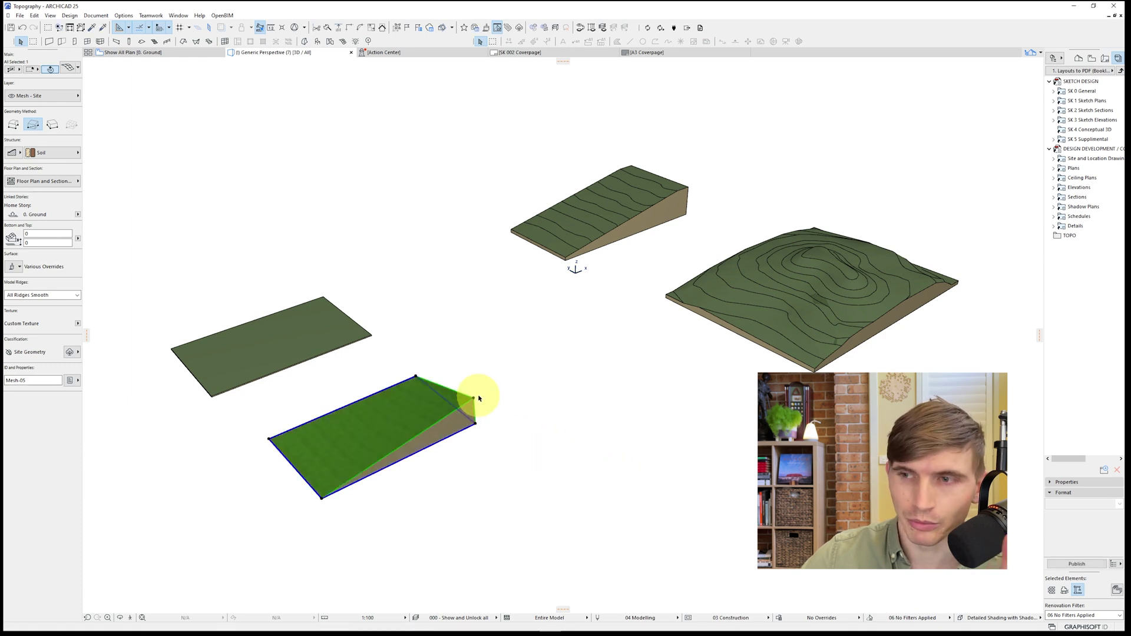
Step: Elevate the other three corner points of the selected mesh so that it forms a raised block
click(417, 376)
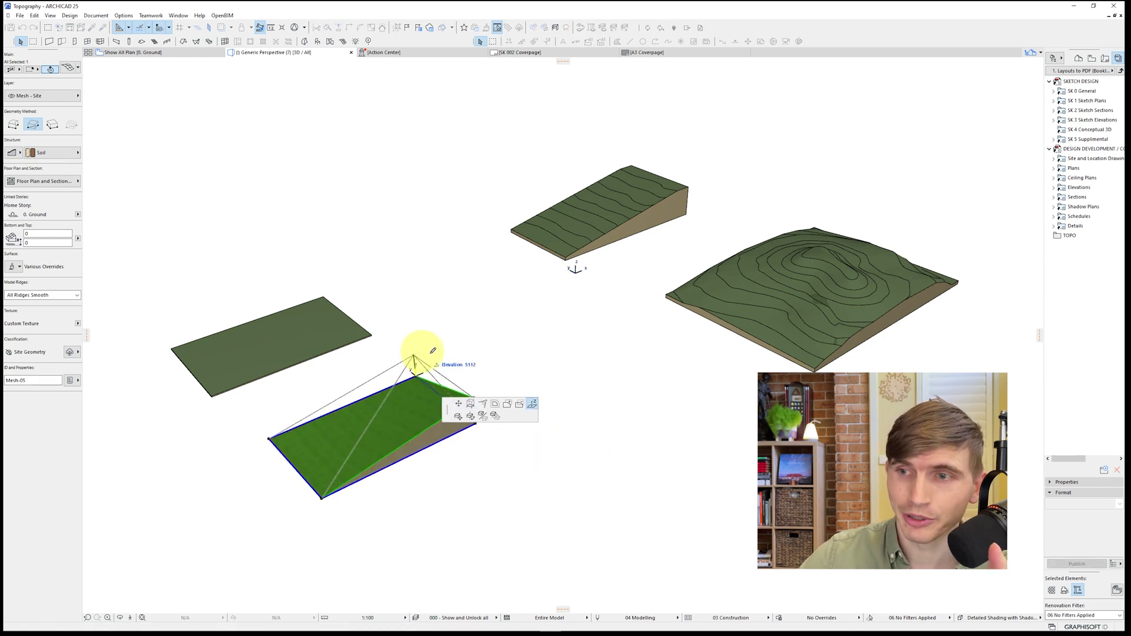
drag(447, 425, 504, 407)
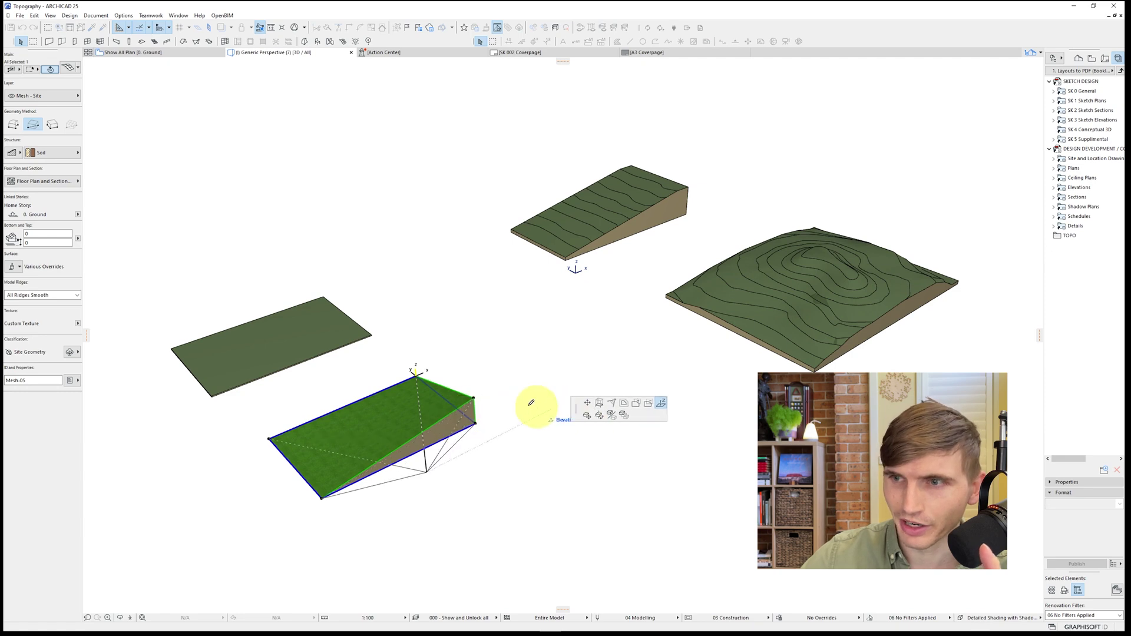
click(477, 395)
click(477, 395)
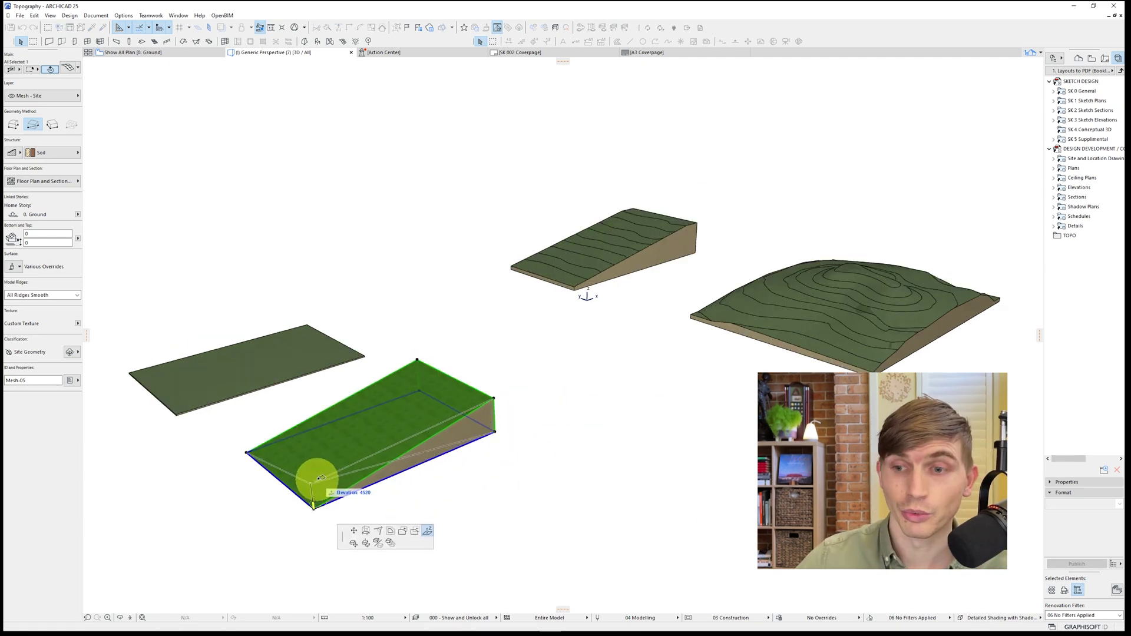
click(311, 480)
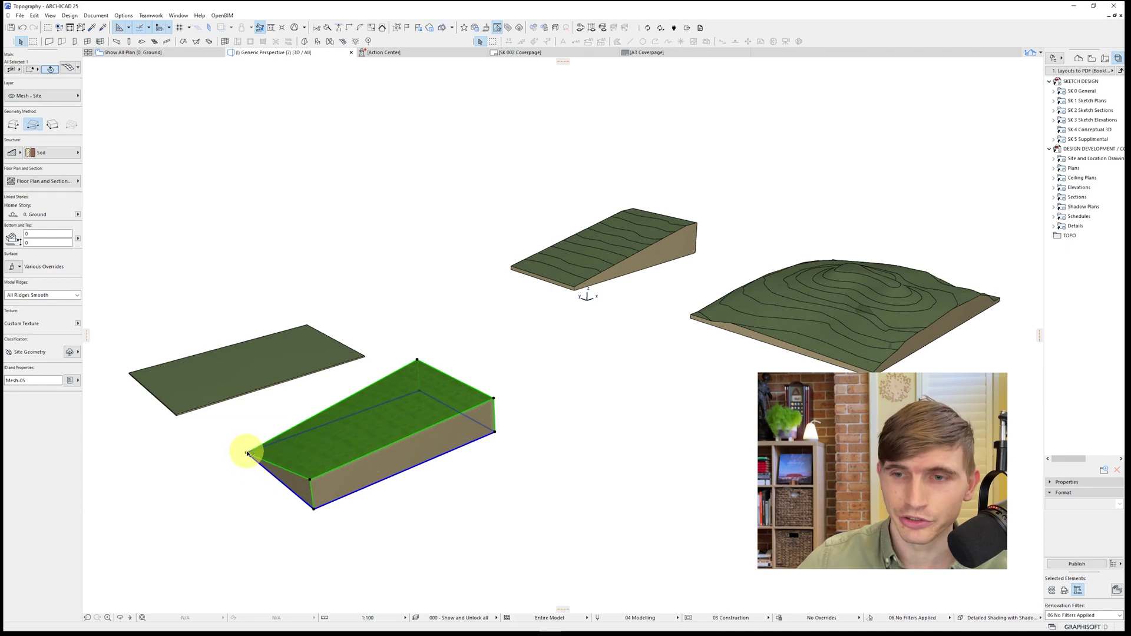
click(248, 453)
click(298, 451)
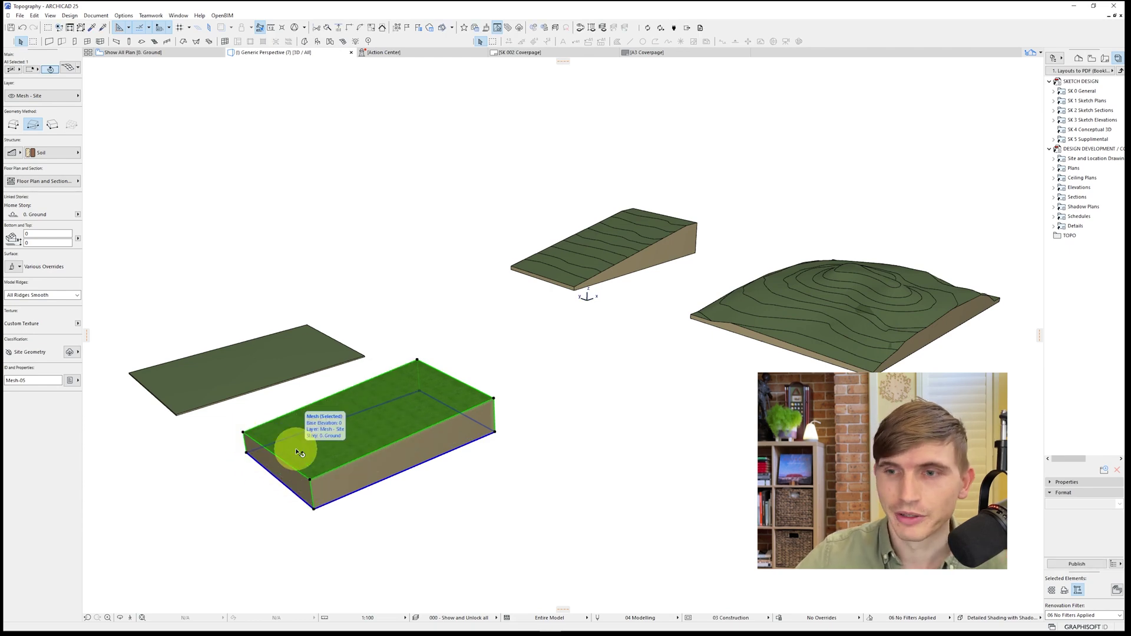
Step: Draw a rectangular mesh in the floor plan over the site boundary around the survey contours
key(F2)
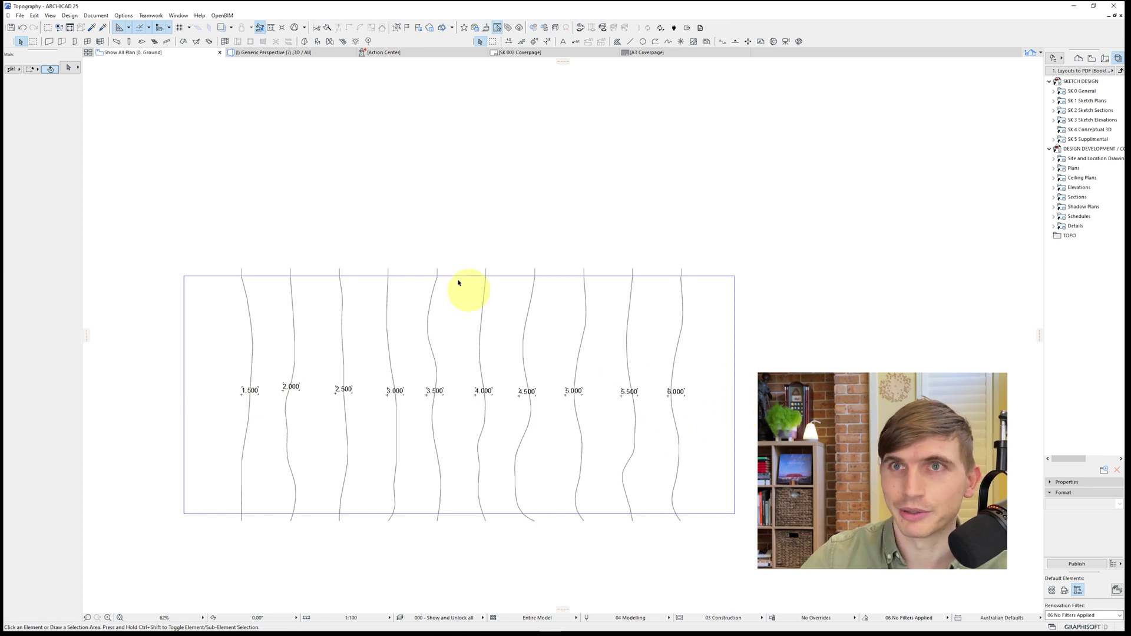
click(344, 42)
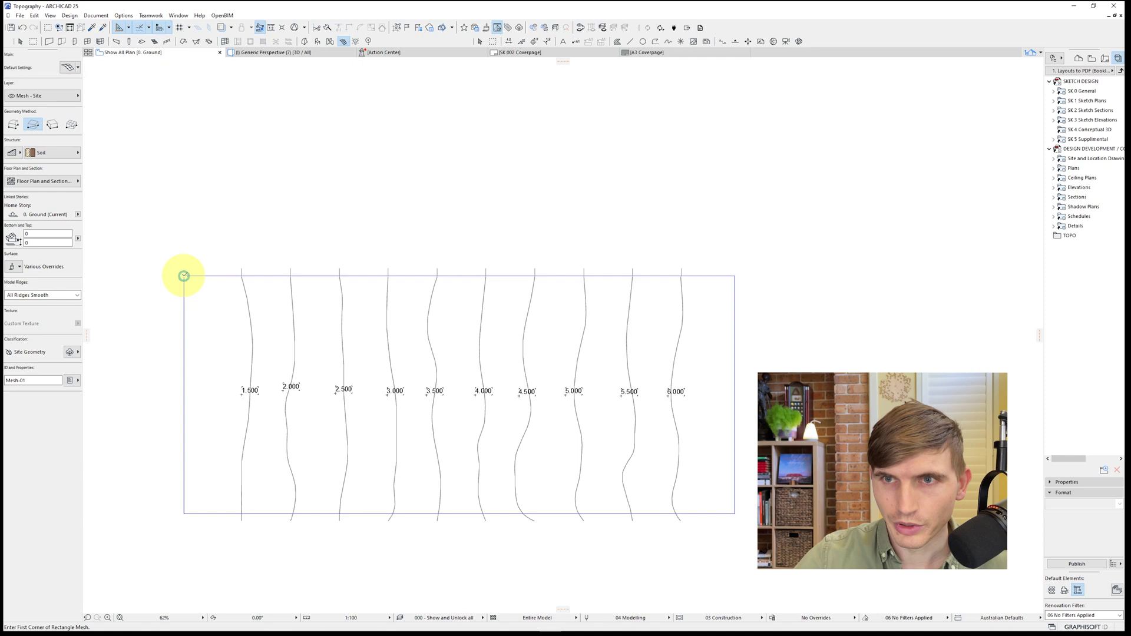
click(184, 275)
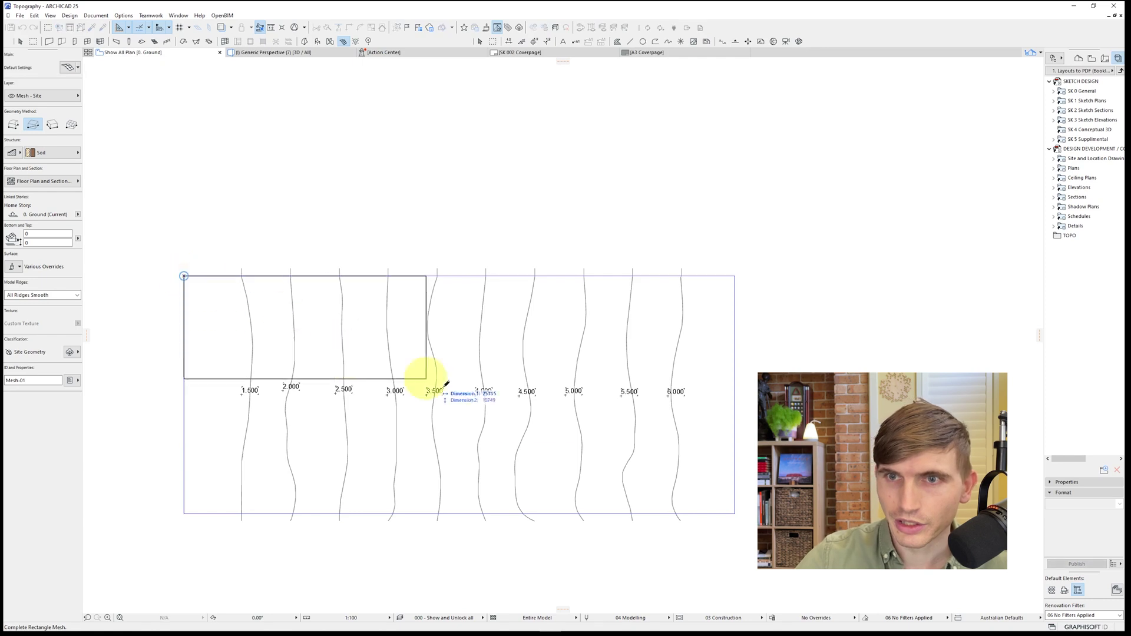
click(736, 513)
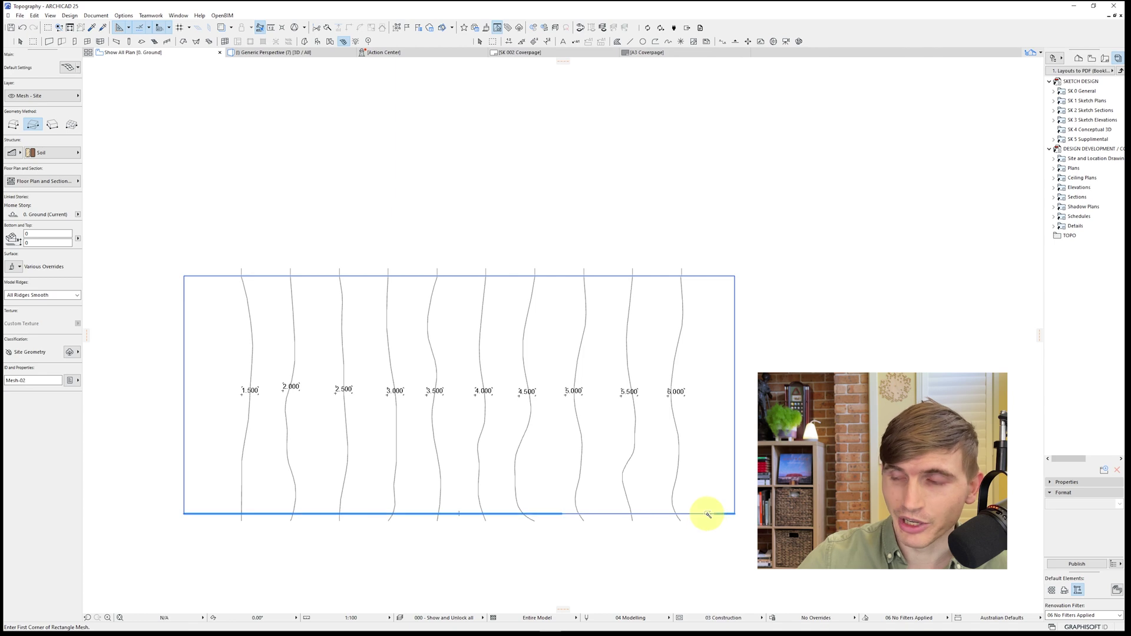
key(Escape)
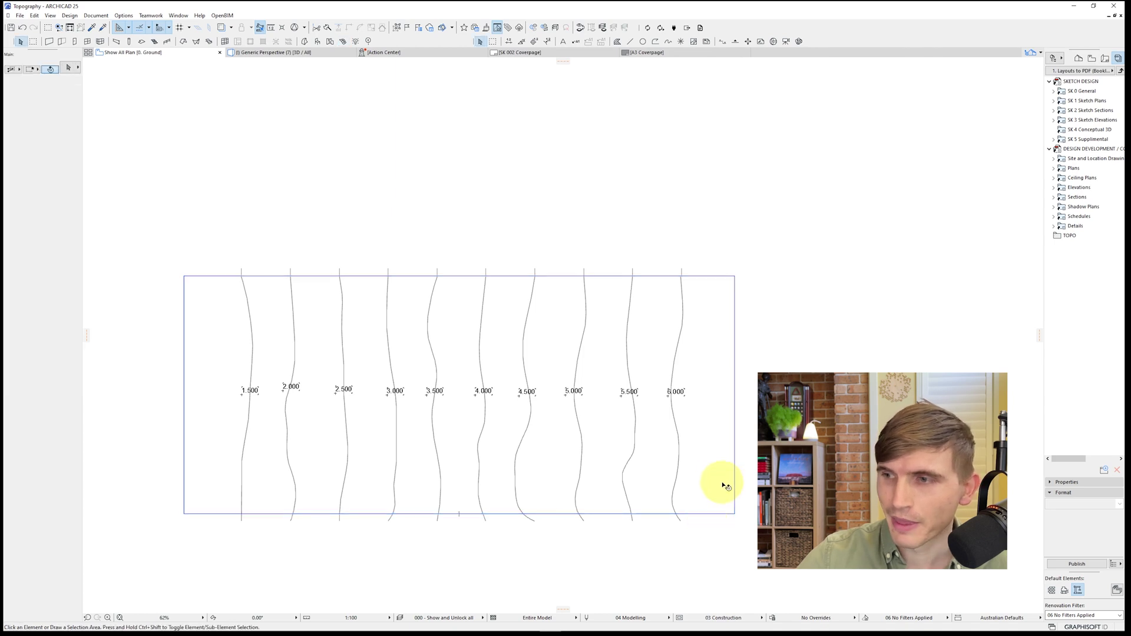
Step: Select the site mesh and add new points along the 1.500 contour using Fit to User Ridges
click(705, 455)
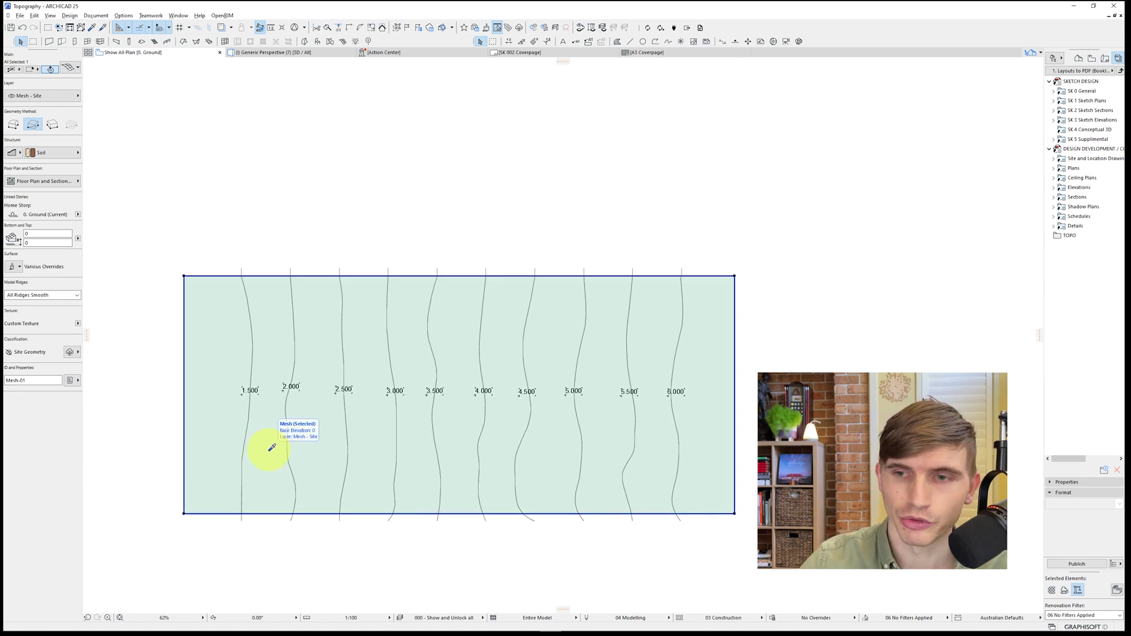
alt+click(270, 449)
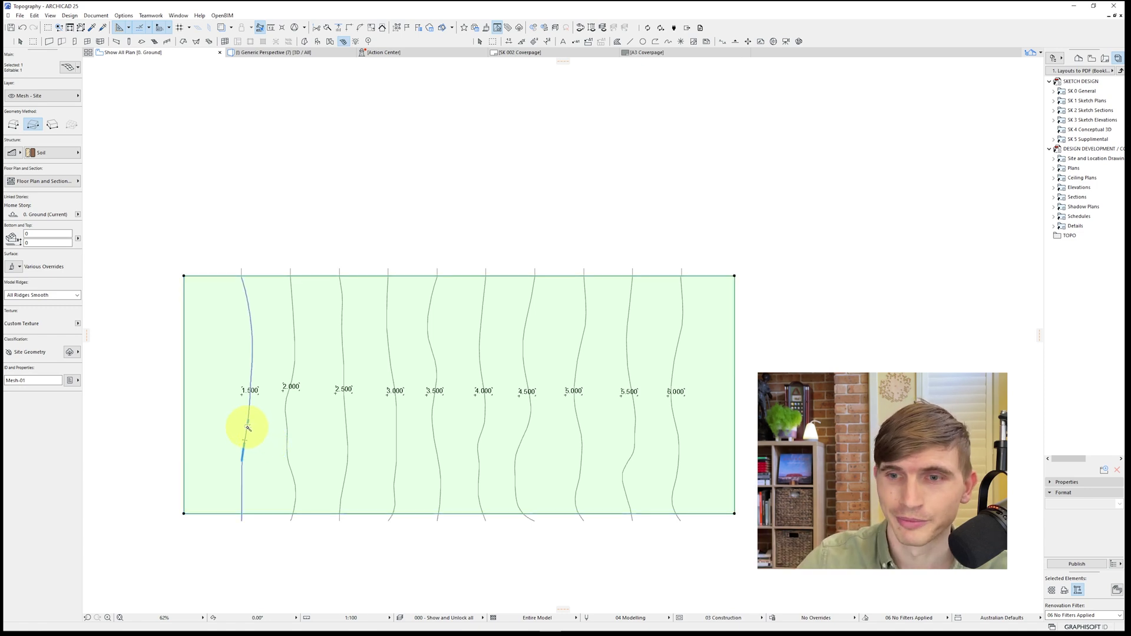
click(247, 428)
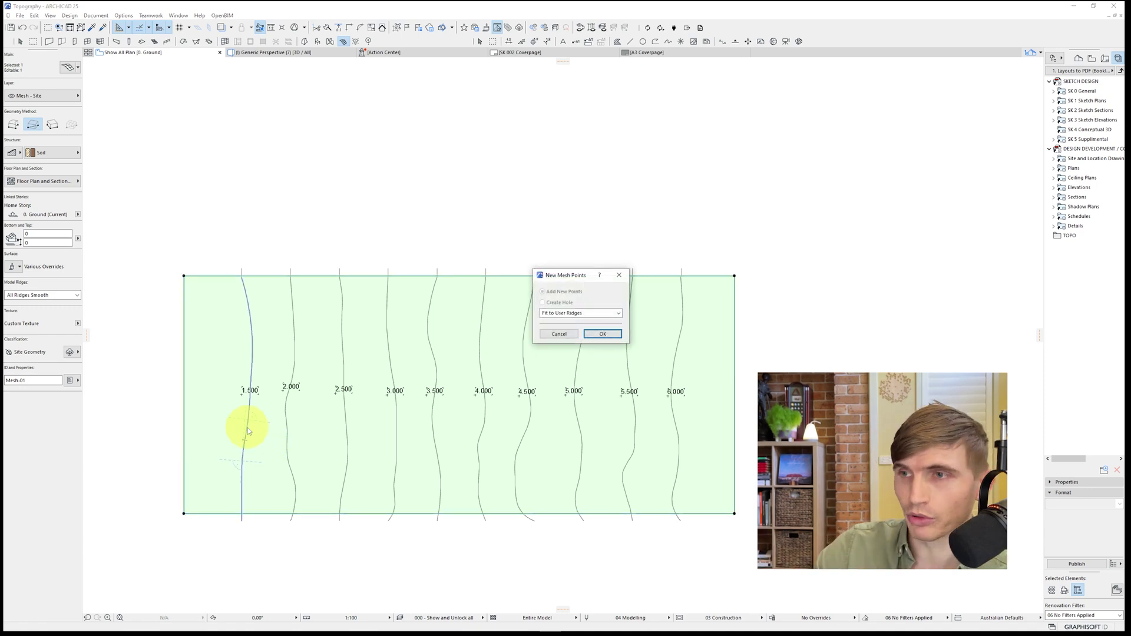
click(603, 334)
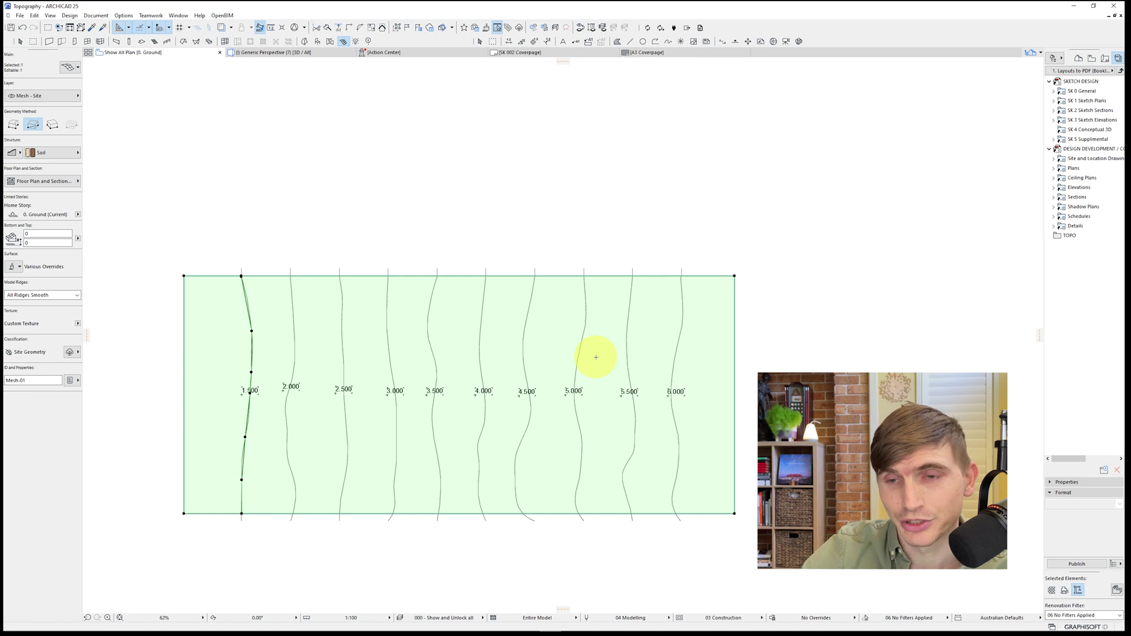
Step: Set the height of all points on the 1.500 contour to 1500 and inspect the resulting ridge in 3D
click(253, 329)
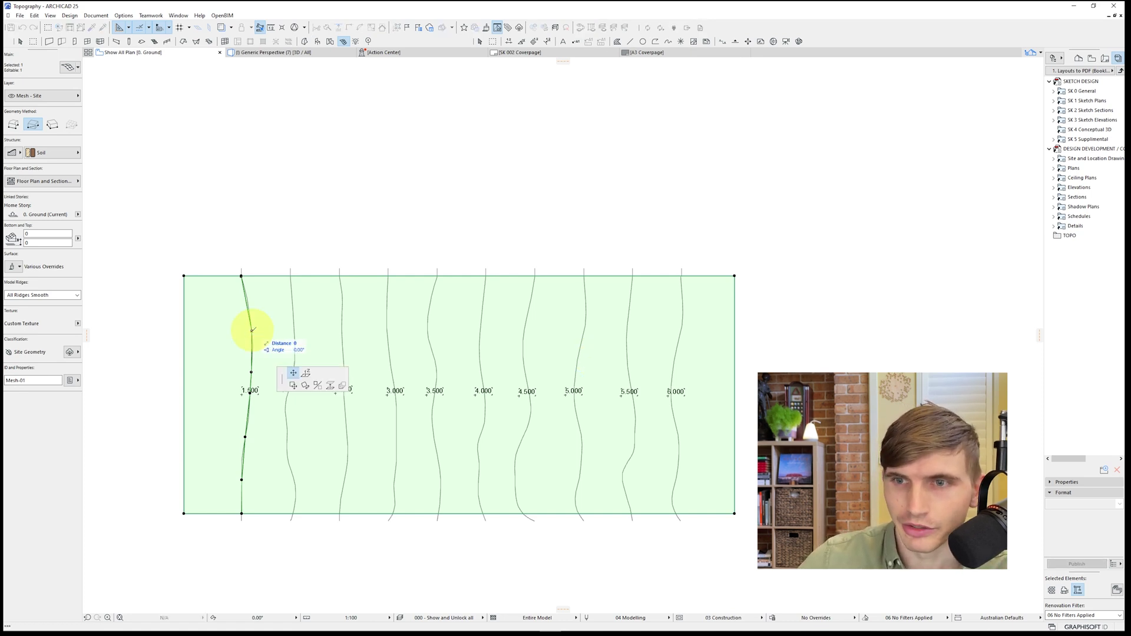
click(307, 373)
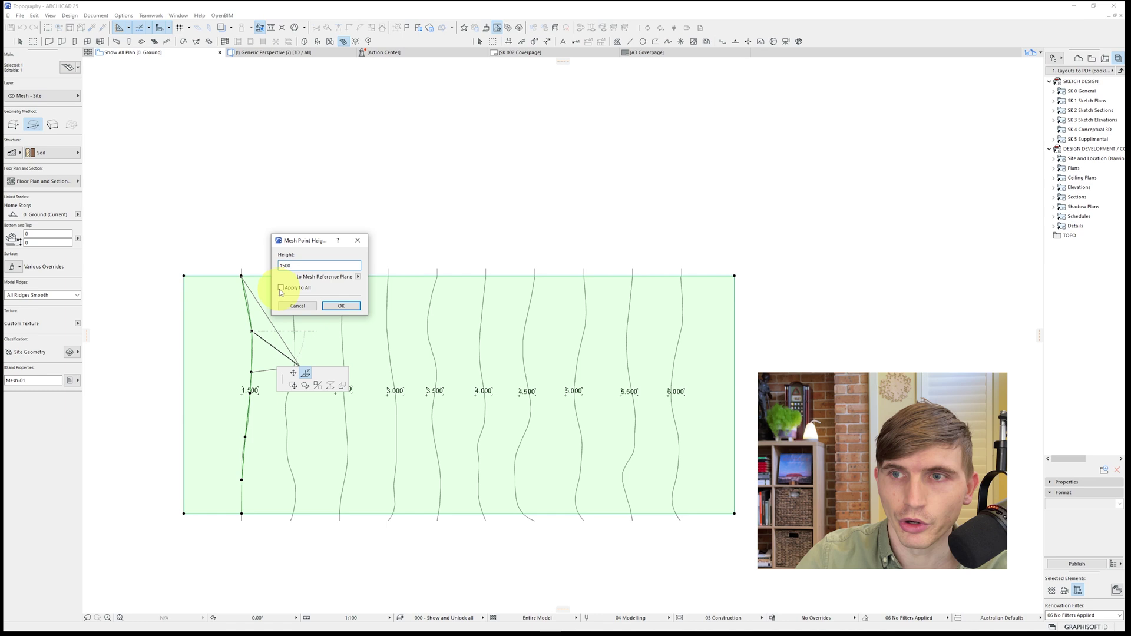
click(342, 305)
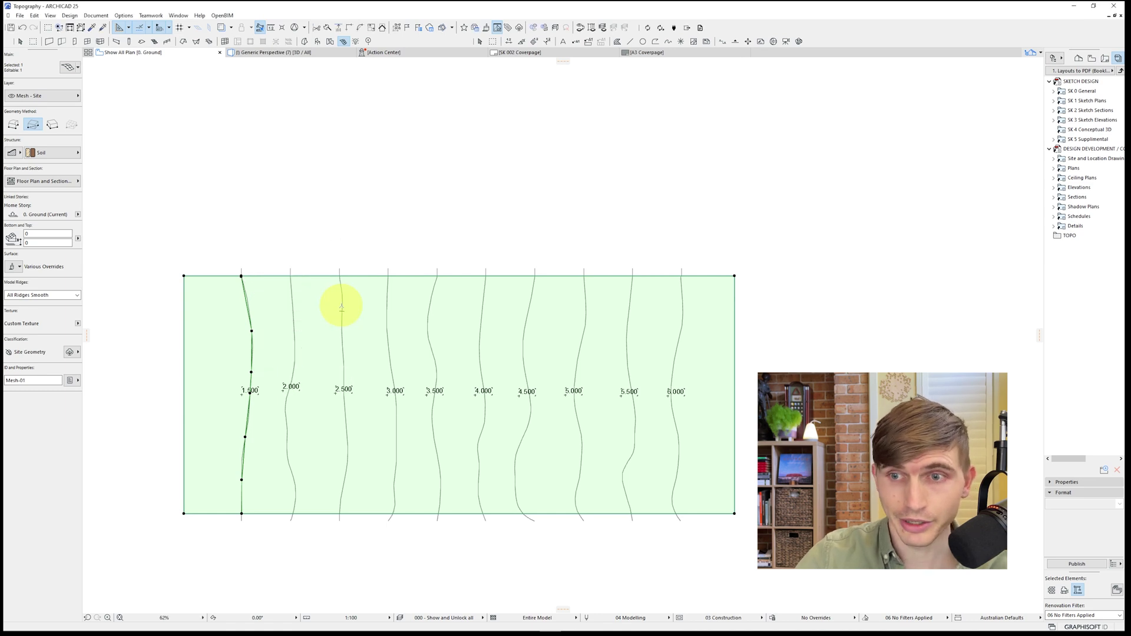
key(F3)
middle_drag(572, 563, 407, 376)
shift+middle_drag(467, 436, 330, 379)
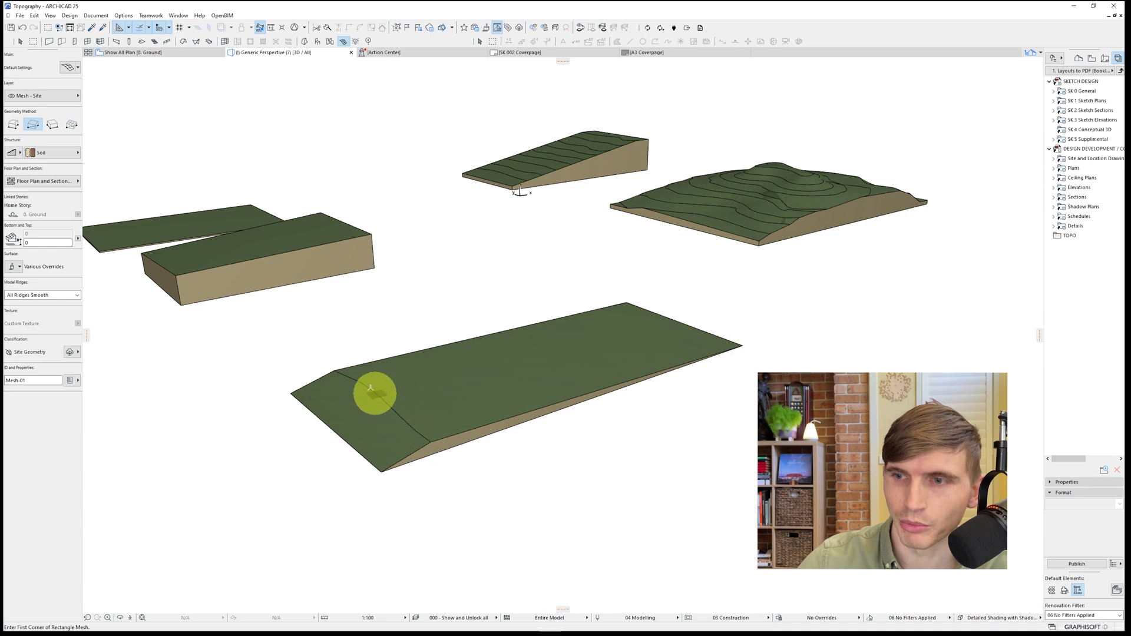
shift+click(467, 458)
Step: Add mesh points along the 2.000 contour with Fit to User Ridges and set all their heights to 2000
key(F2)
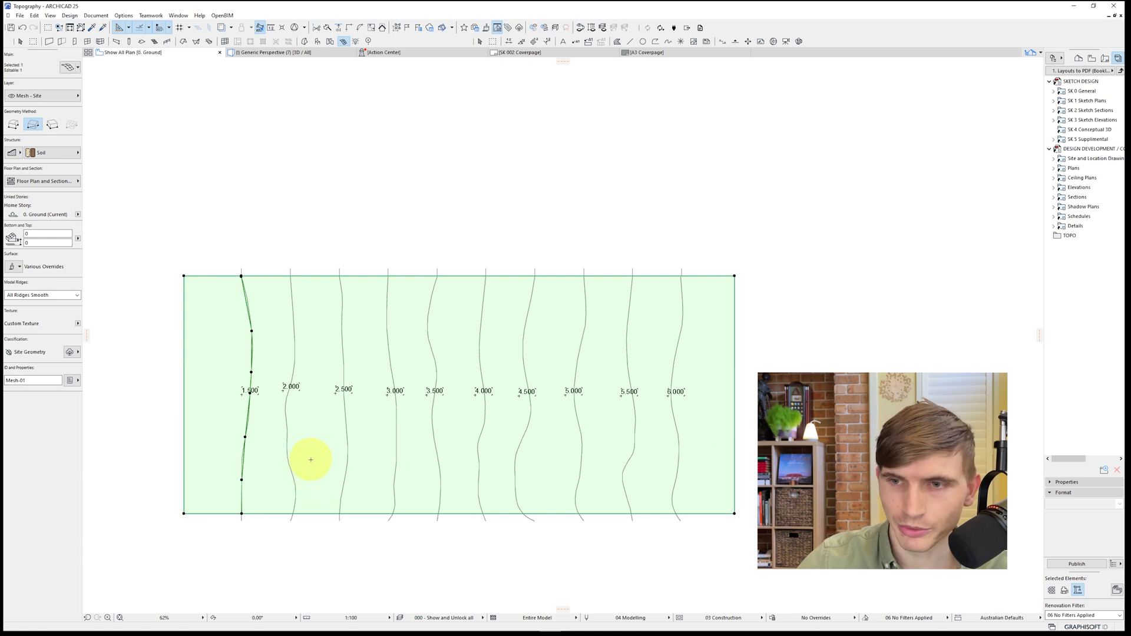
click(289, 447)
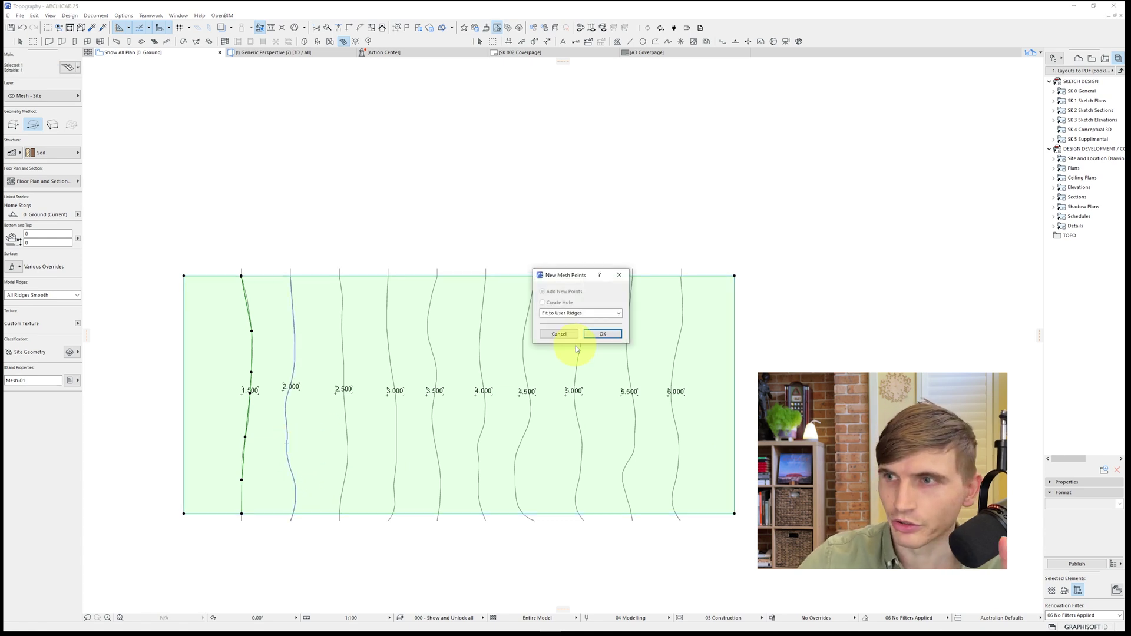
click(604, 335)
click(294, 362)
click(294, 363)
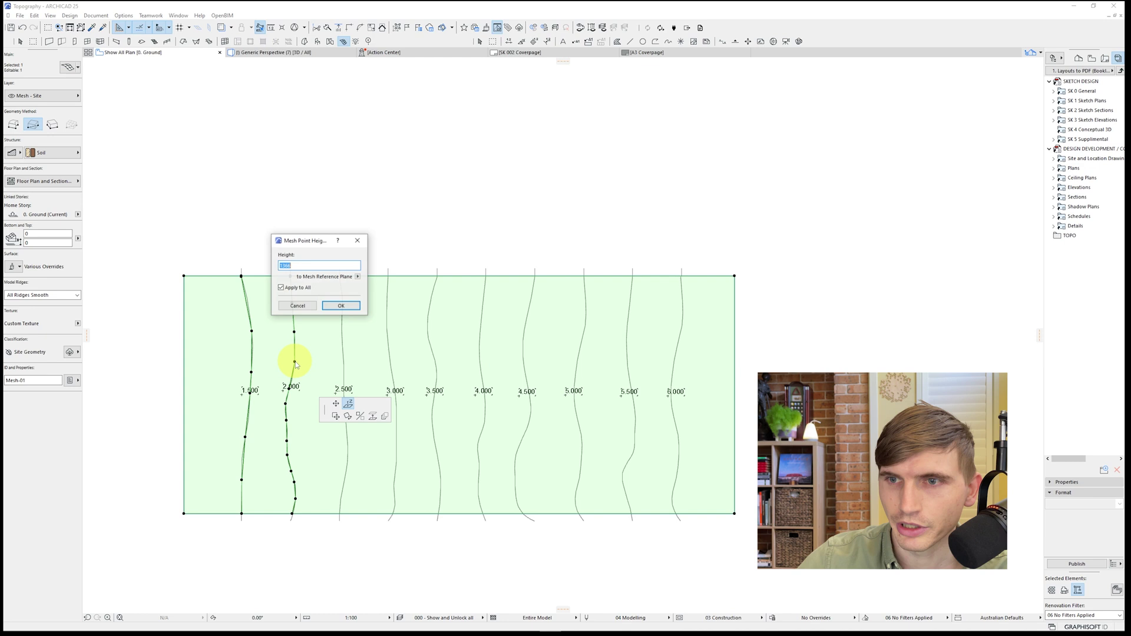
text(2000)
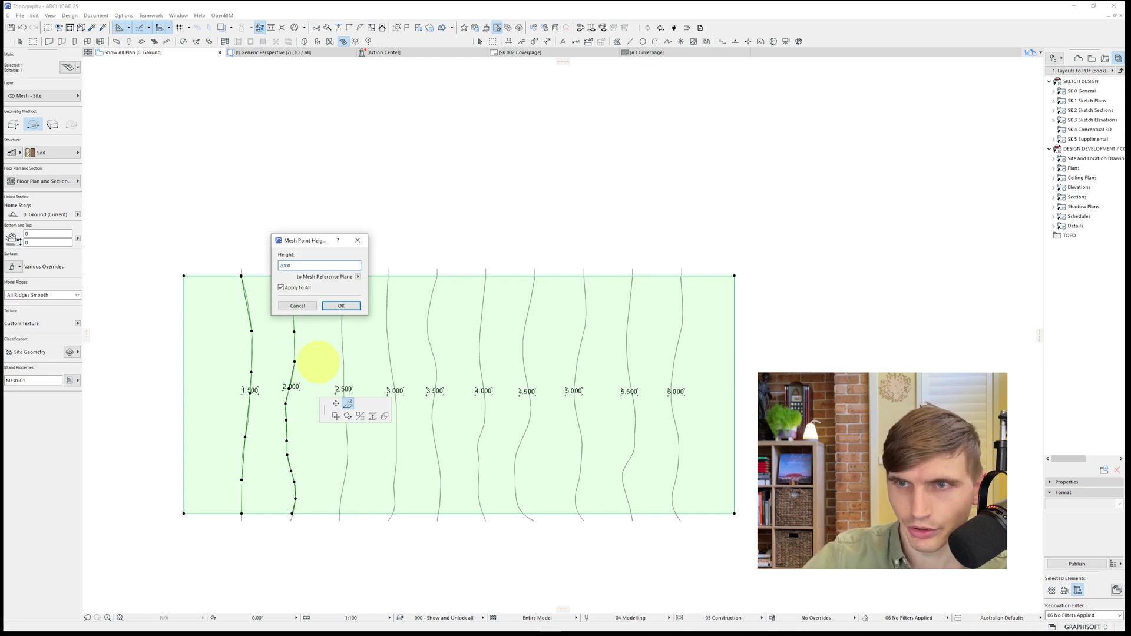
key(Return)
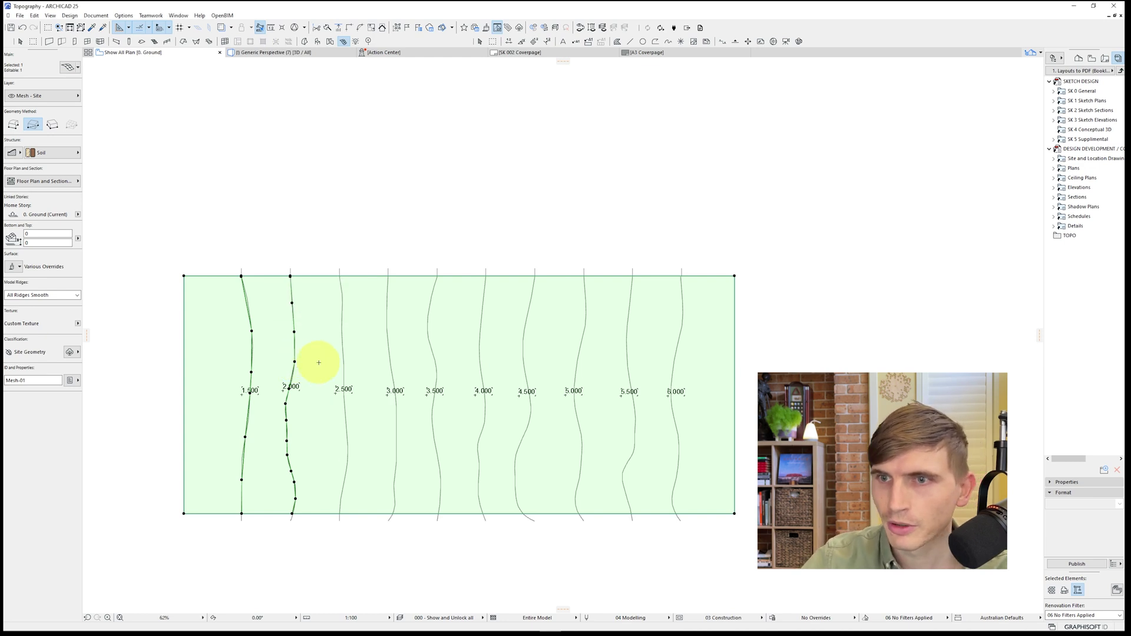
key(F3)
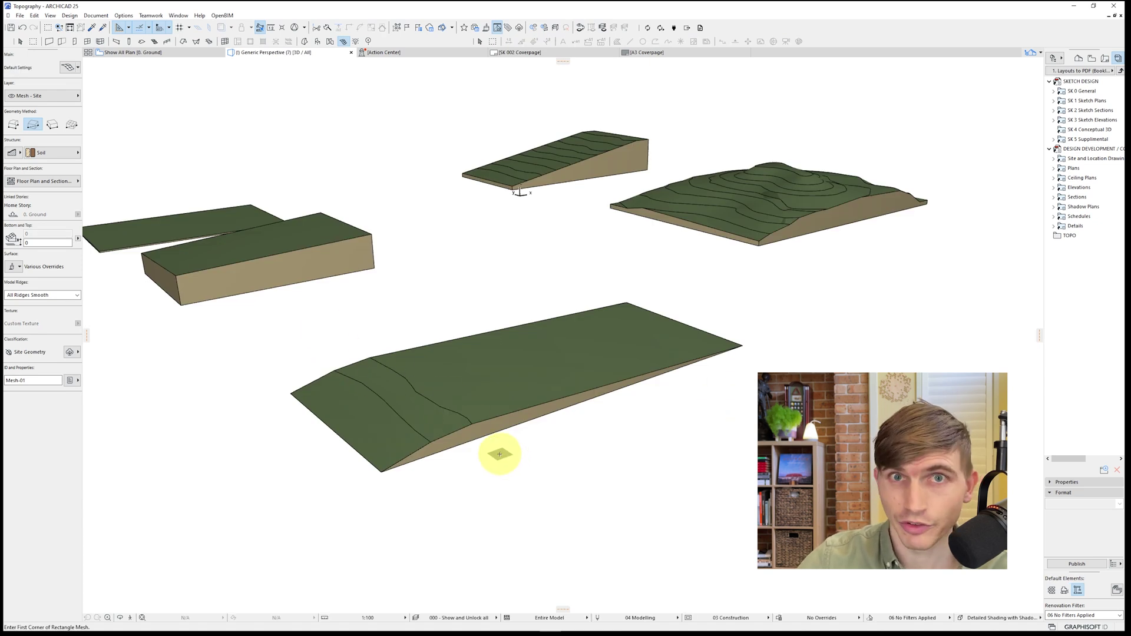
Step: Select the contoured mesh in the floor plan and set both corner points beside the 1.500 contour to a height of 1000
key(F2)
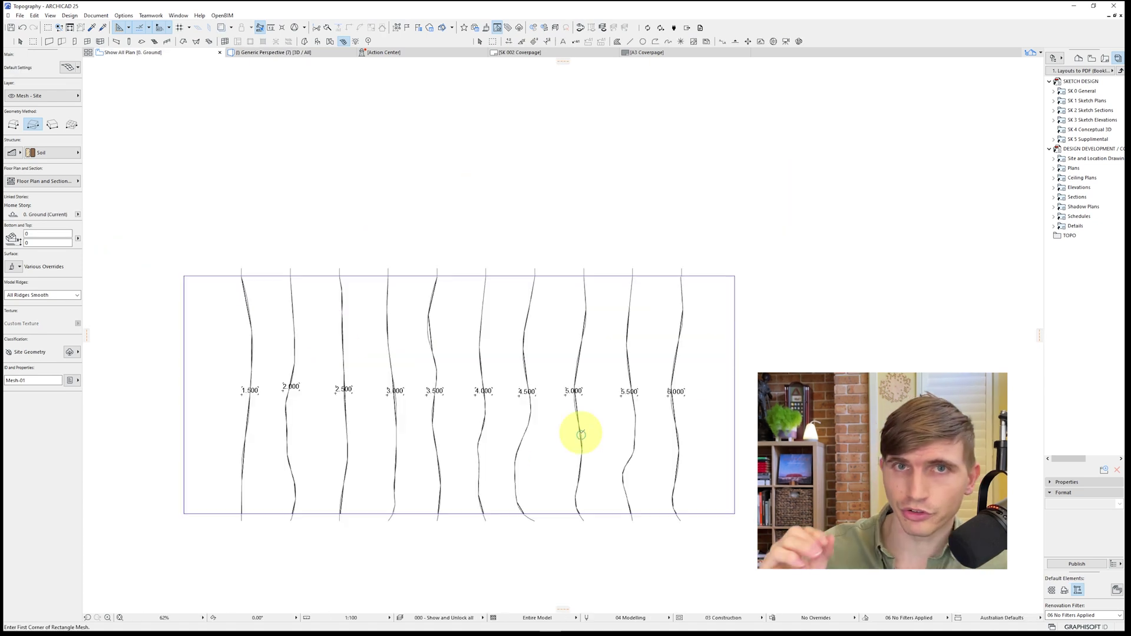
key(F3)
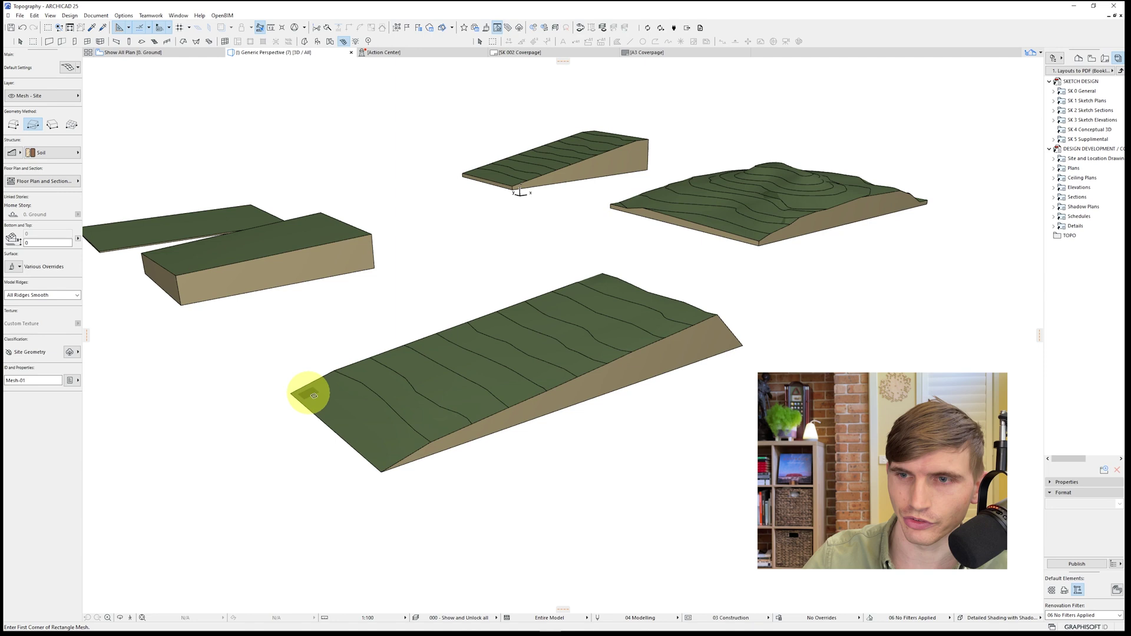
key(F2)
key(w)
click(202, 487)
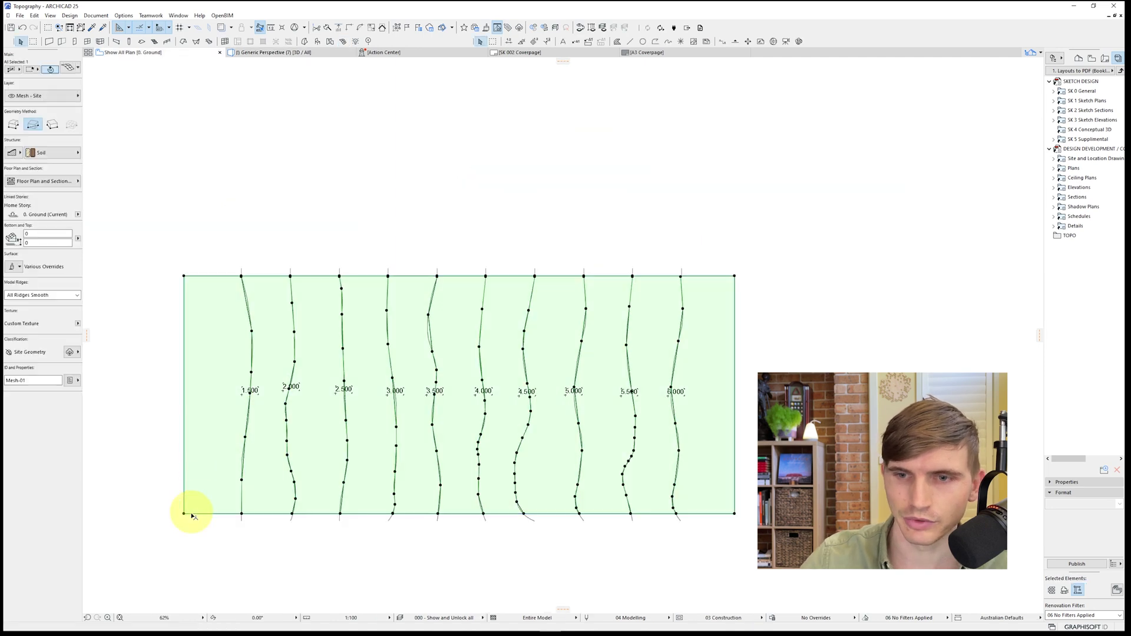
click(184, 514)
click(287, 460)
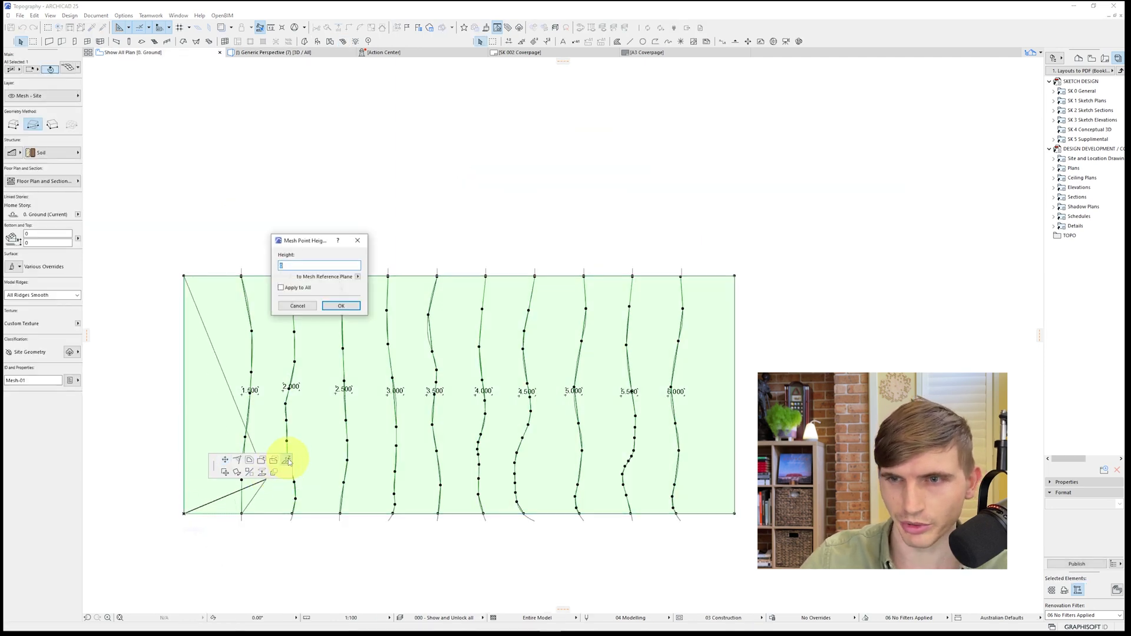
text(1000)
key(Return)
click(183, 276)
text(10)
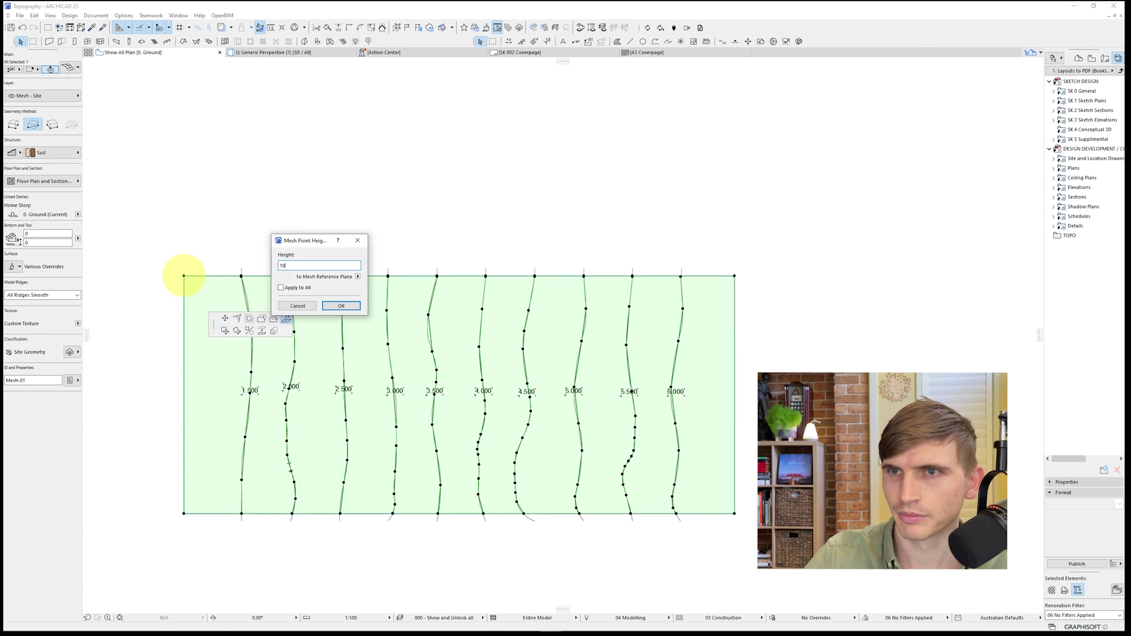
key(Return)
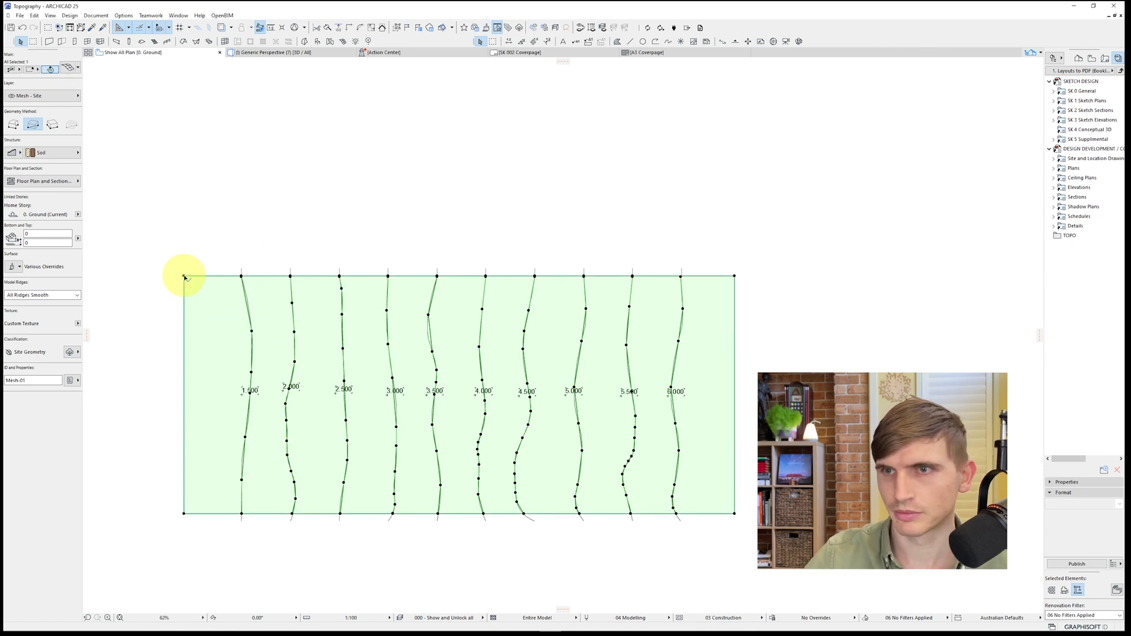
Step: Set the two mesh corner points beyond the 6.000 contour to a height of 6000 and inspect the slope in 3D
click(735, 277)
click(734, 277)
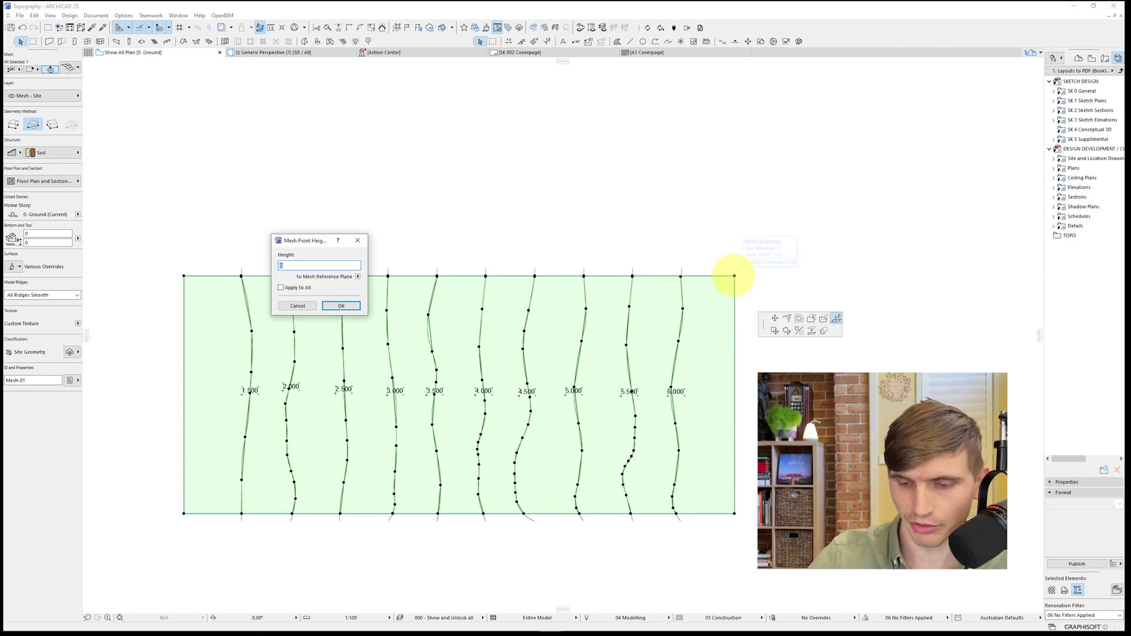
key(Return)
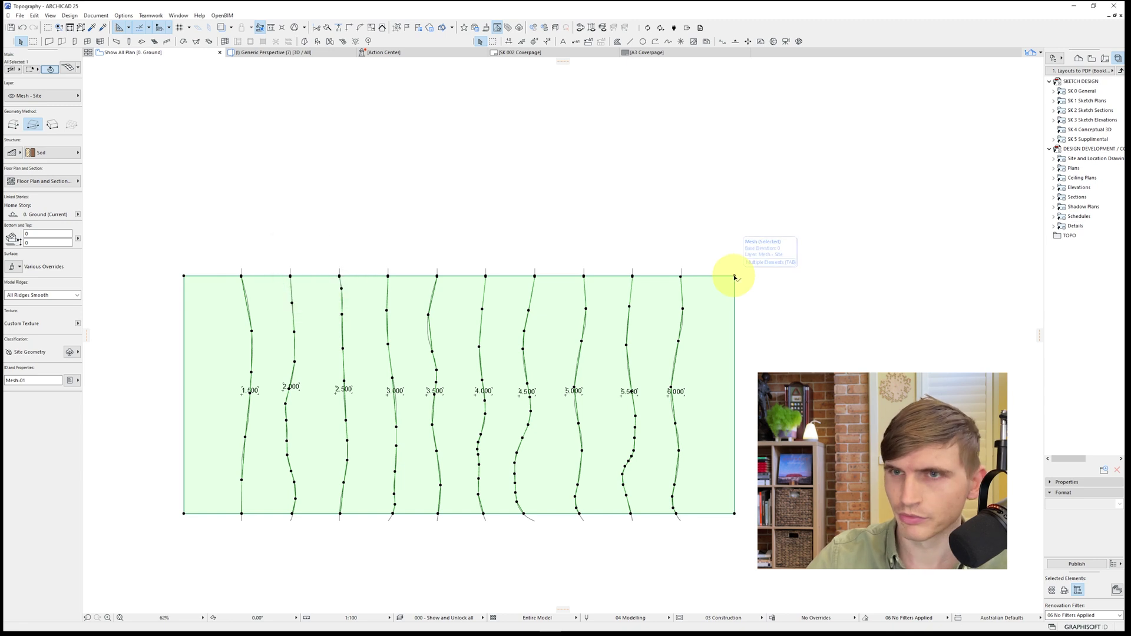
click(735, 514)
click(735, 515)
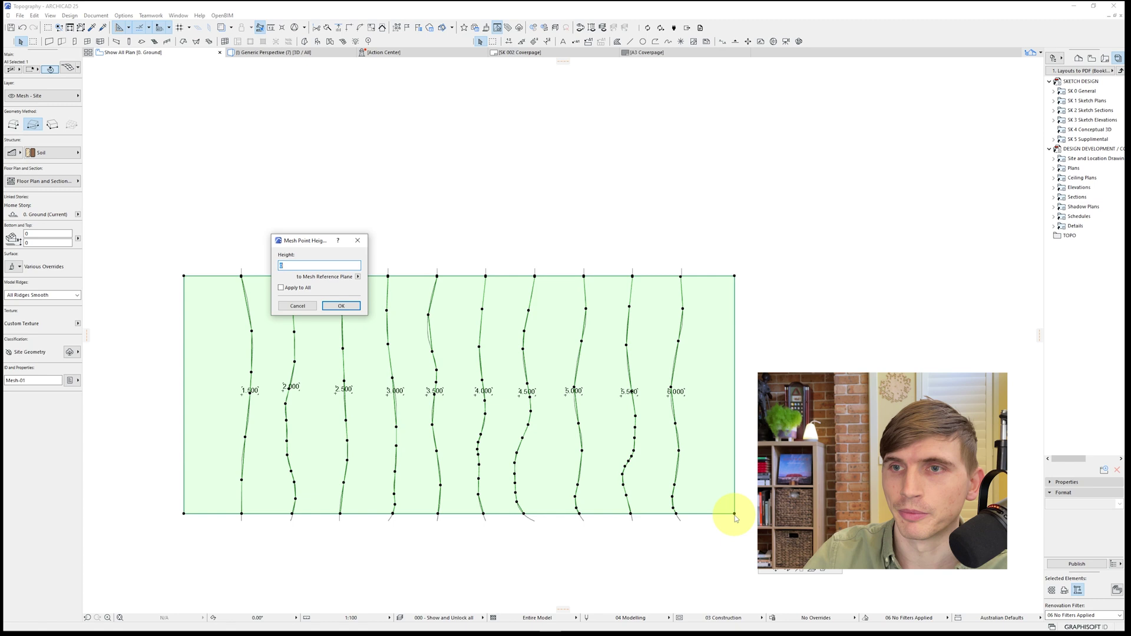
text(6000)
key(Return)
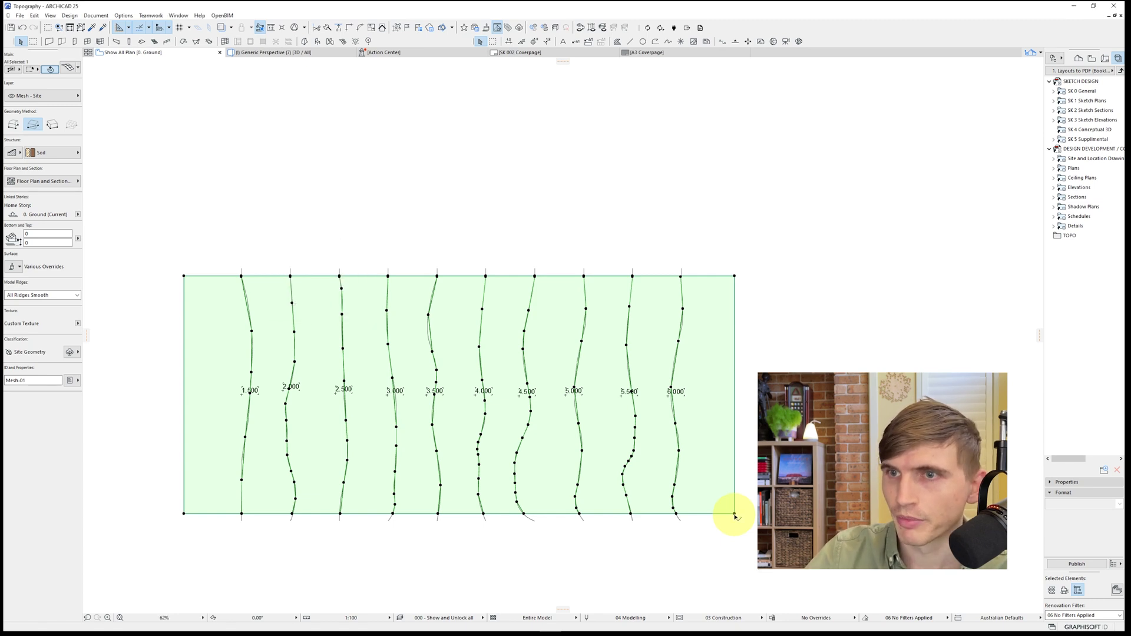
click(735, 514)
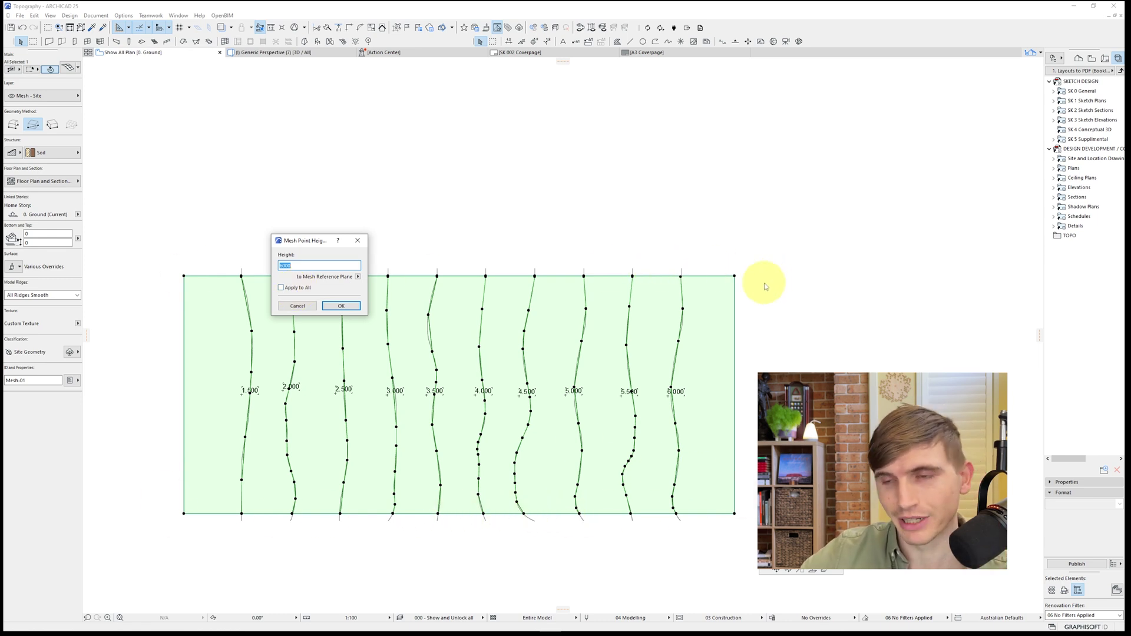
click(341, 305)
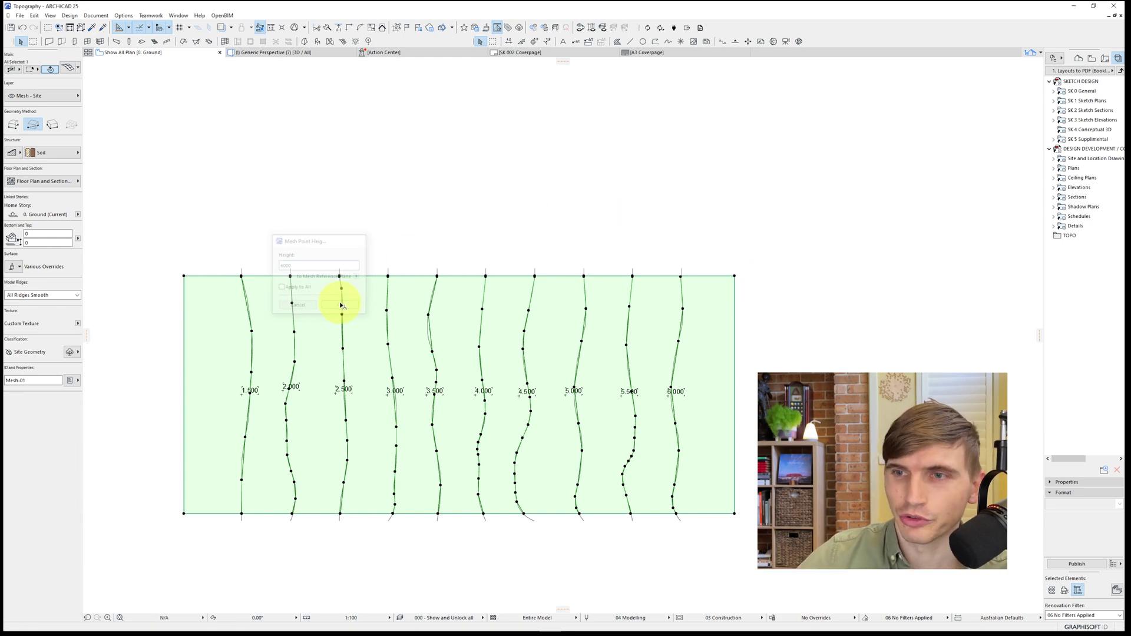
key(F3)
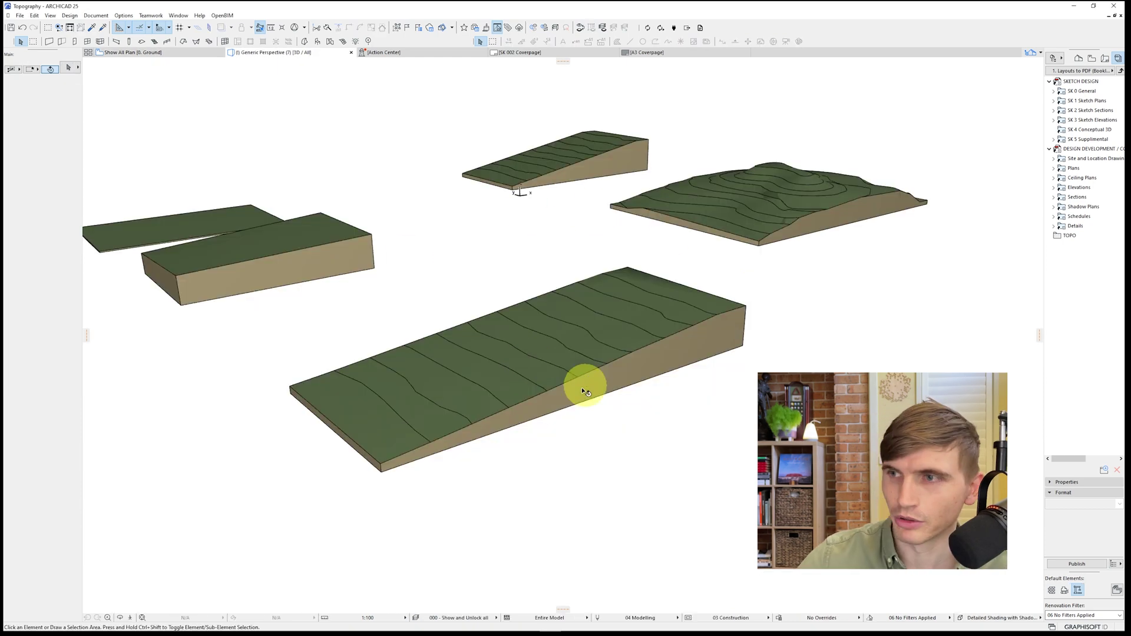
Step: Try applying a height of 3000 from the edge point at the 3.000 contour to all outline points, inspect it in 3D, and undo it
click(346, 416)
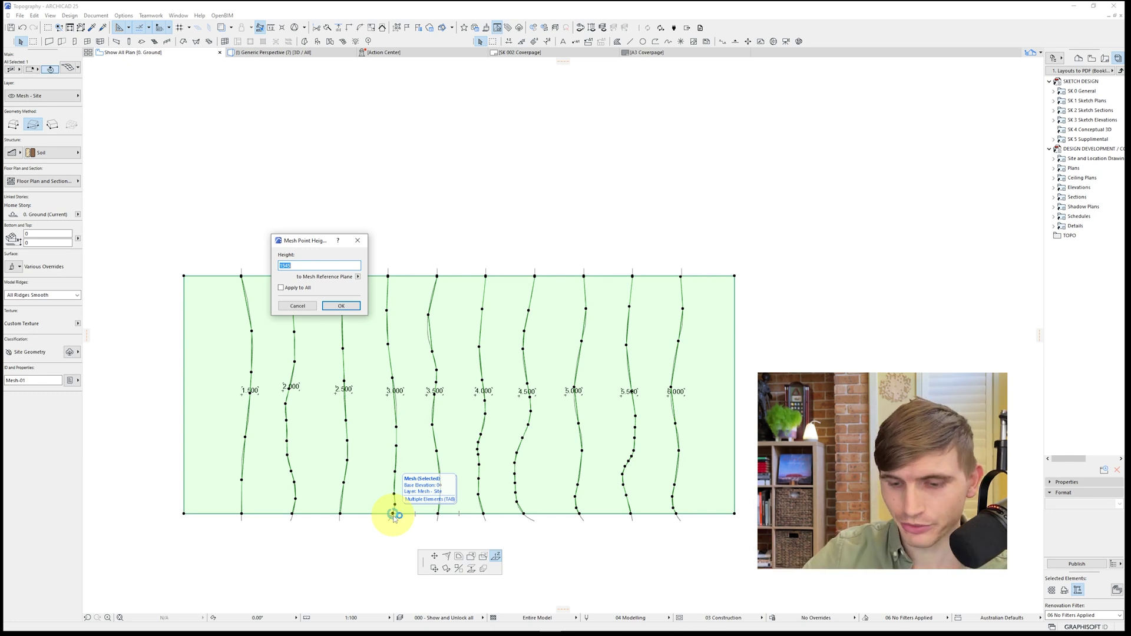
text(3000)
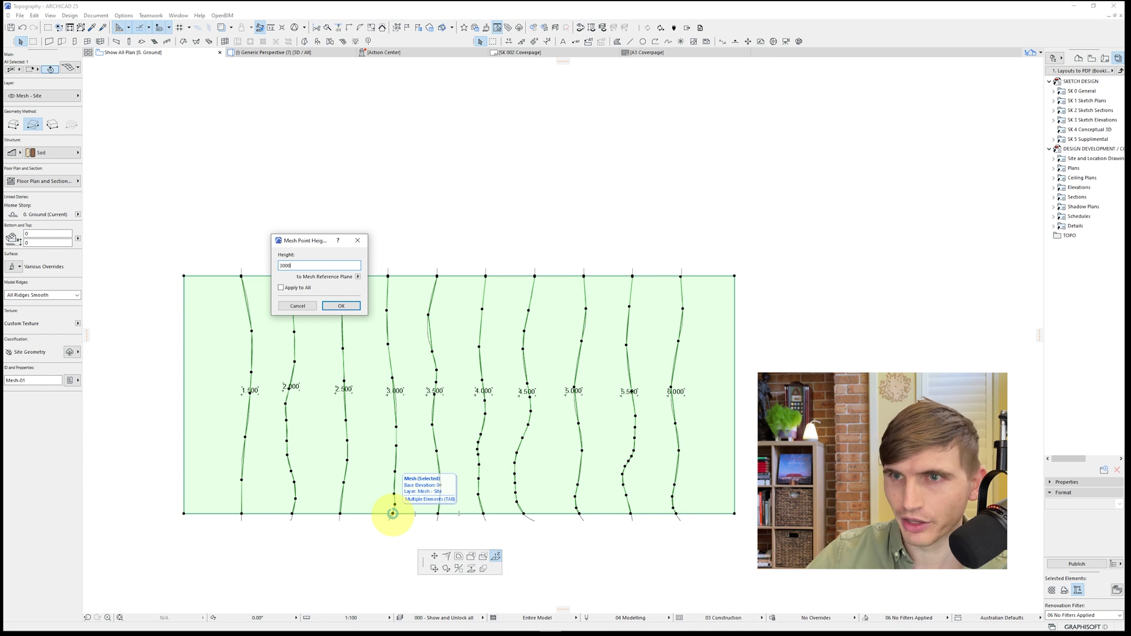
click(352, 306)
key(F3)
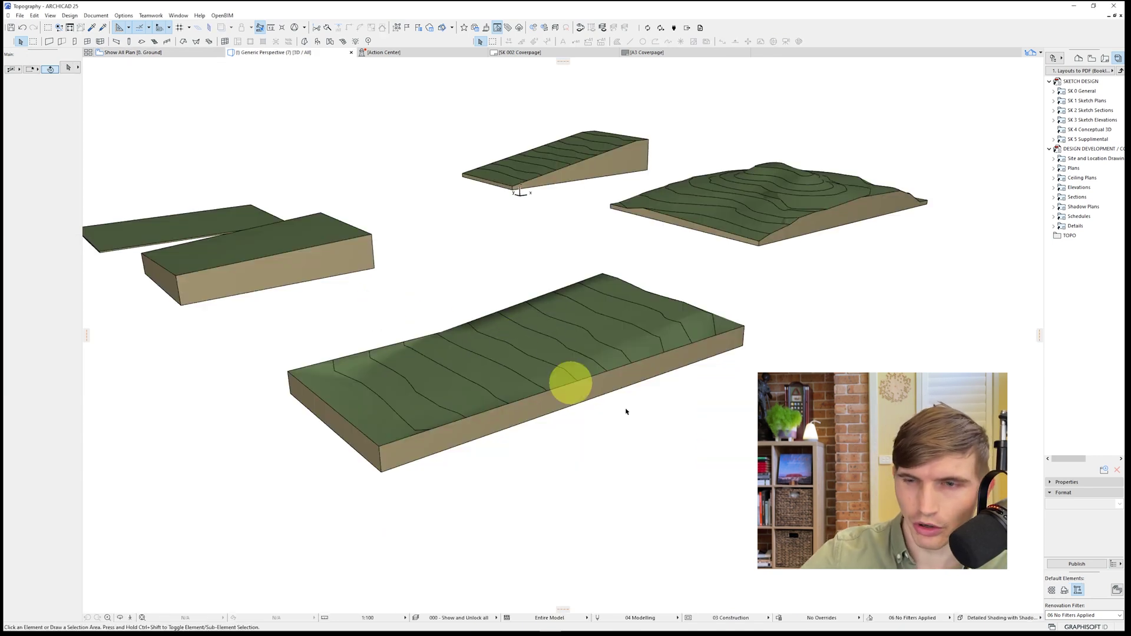
shift+middle_drag(489, 366, 397, 317)
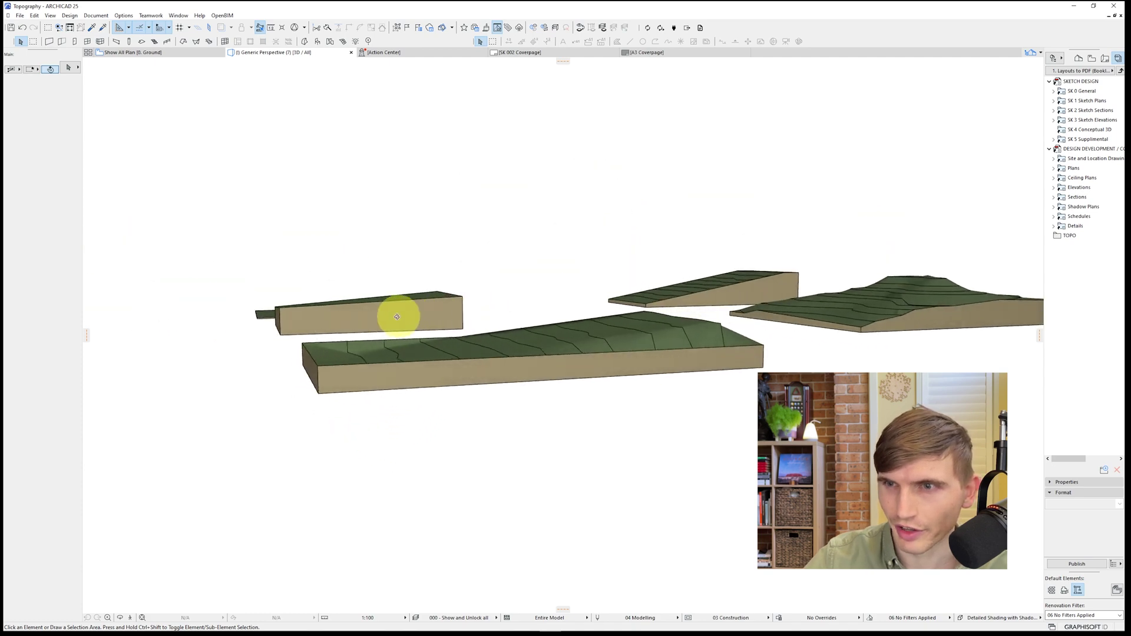
drag(397, 317, 551, 324)
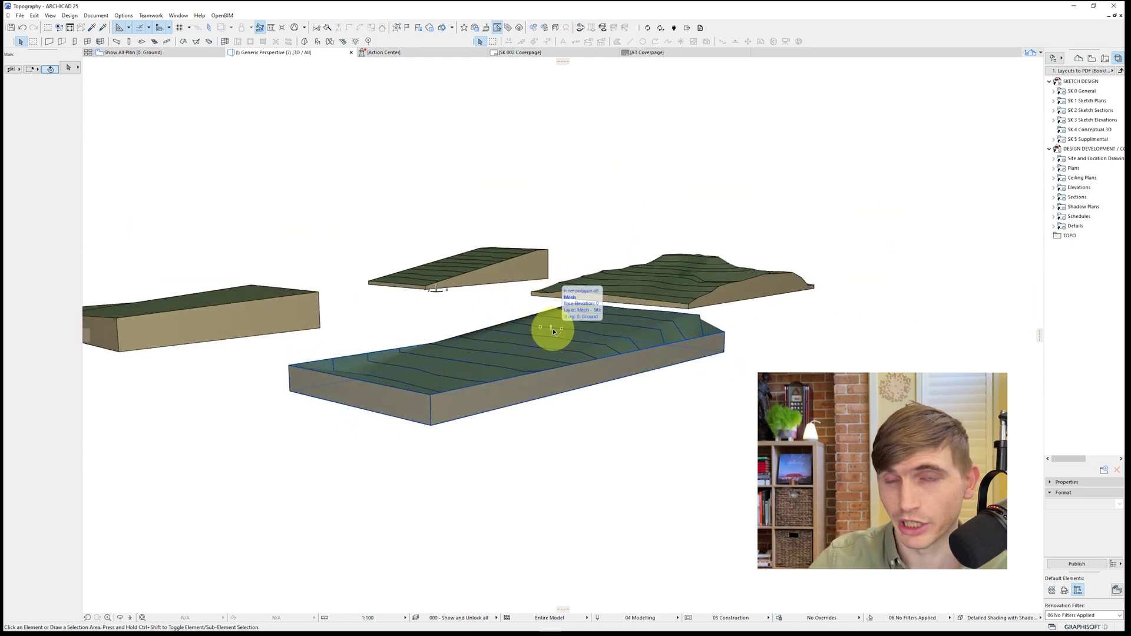
key(ctrl+z)
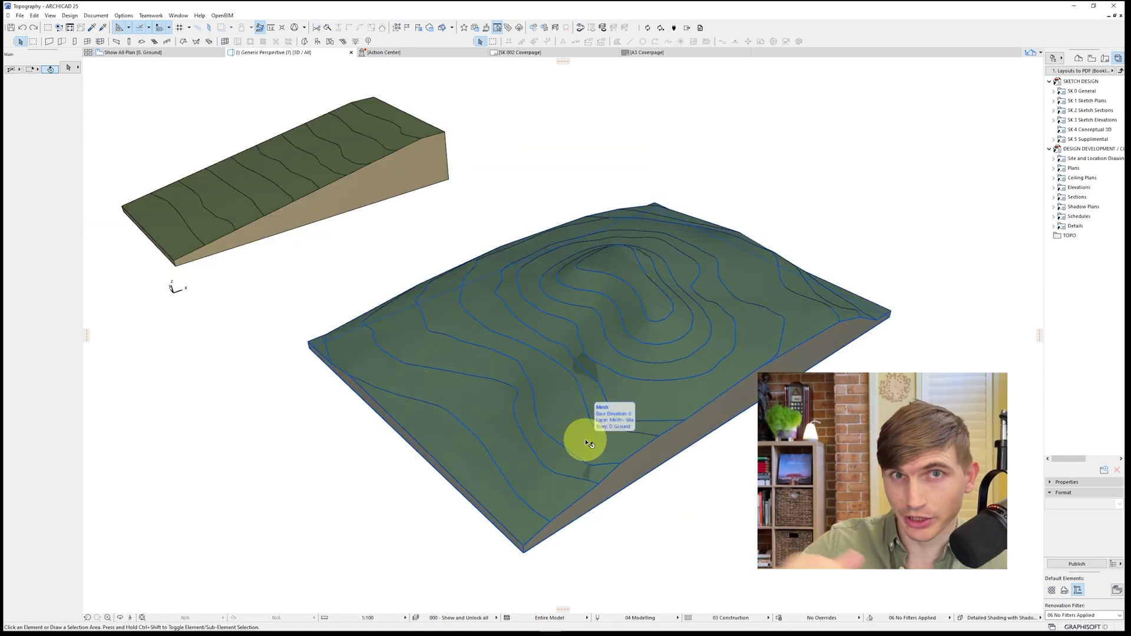
Step: Draw a rectangular mesh in the floor plan enclosing the closed hill-shaped survey contours
click(655, 383)
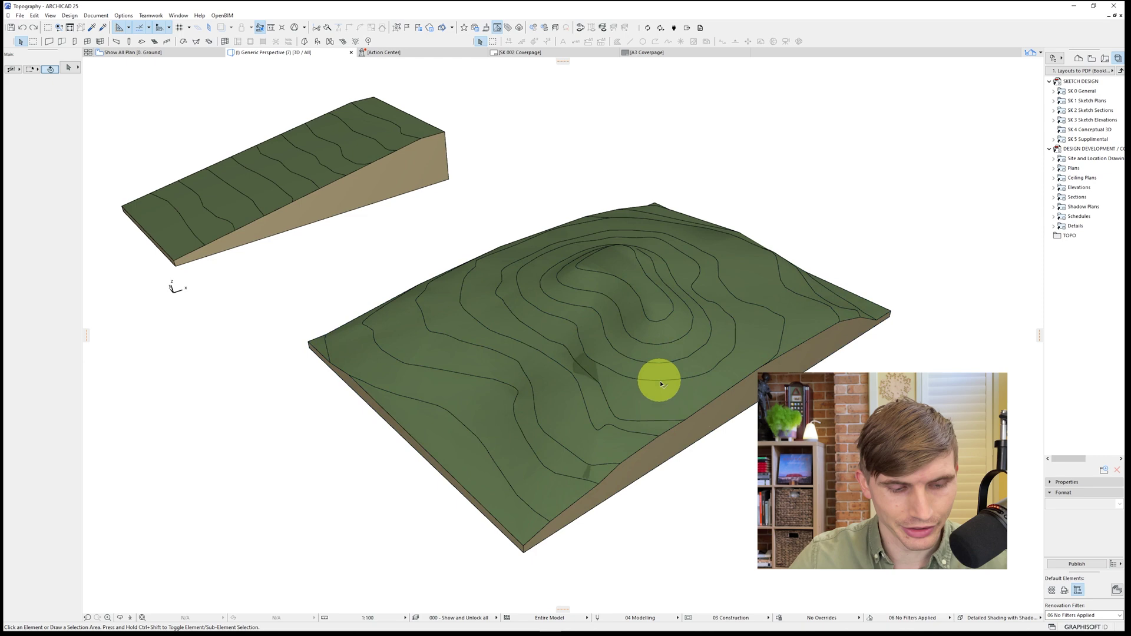
key(F2)
key(Escape)
scroll(660, 362, down, 2)
middle_drag(714, 360, 294, 374)
scroll(379, 363, down, 2)
scroll(530, 401, down, 2)
middle_drag(548, 405, 469, 234)
scroll(546, 399, up, 4)
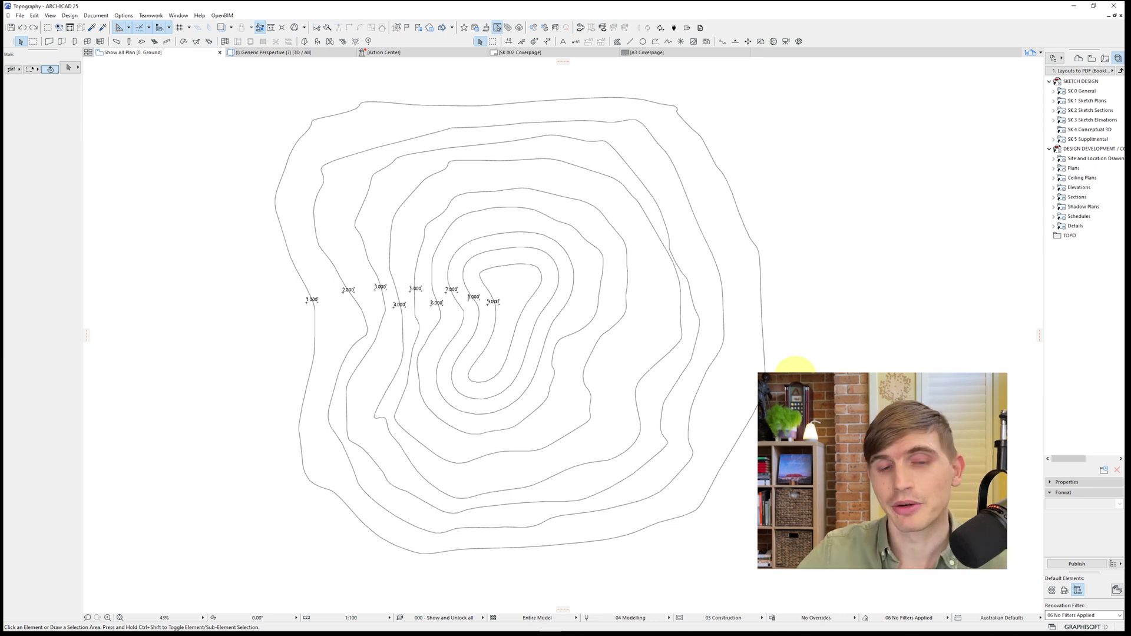
scroll(796, 376, down, 1)
middle_drag(795, 376, 707, 428)
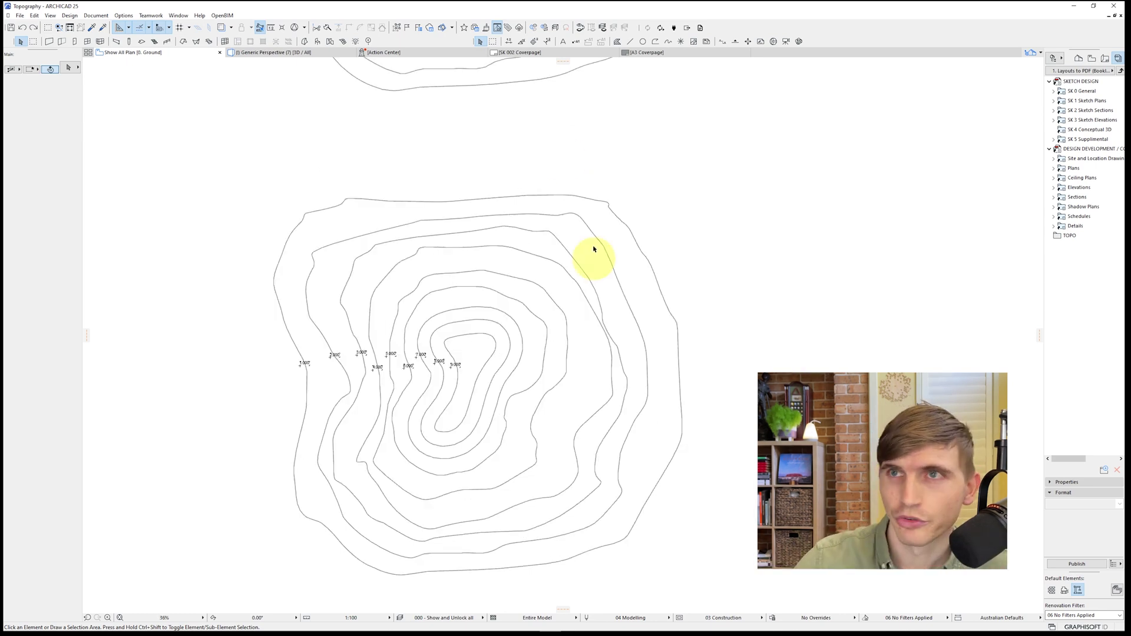
click(343, 42)
click(222, 167)
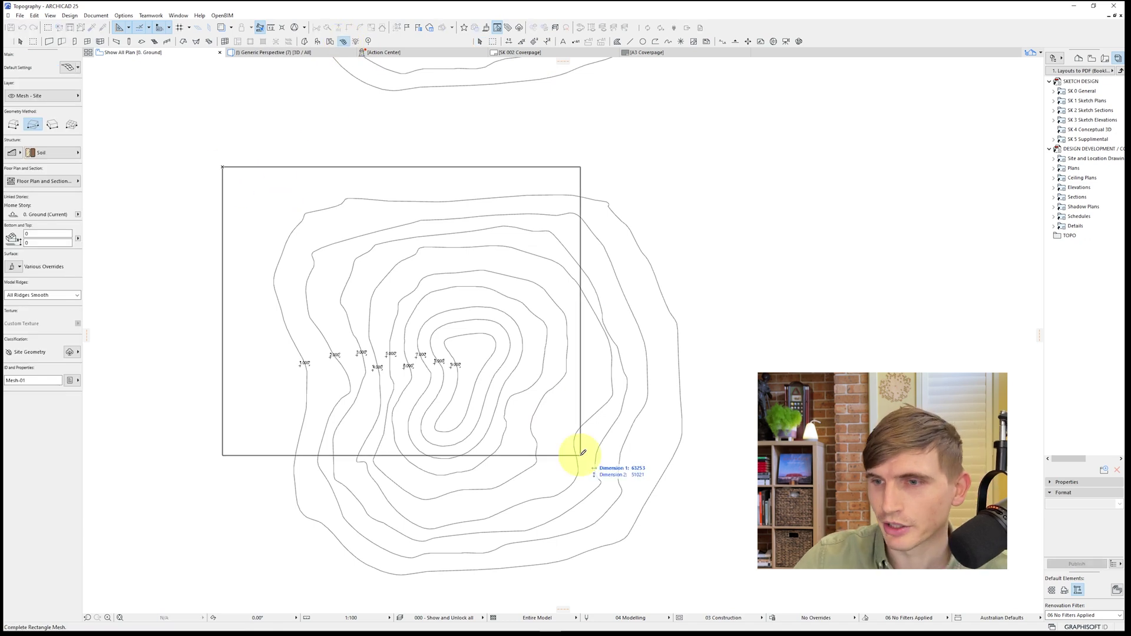
click(727, 599)
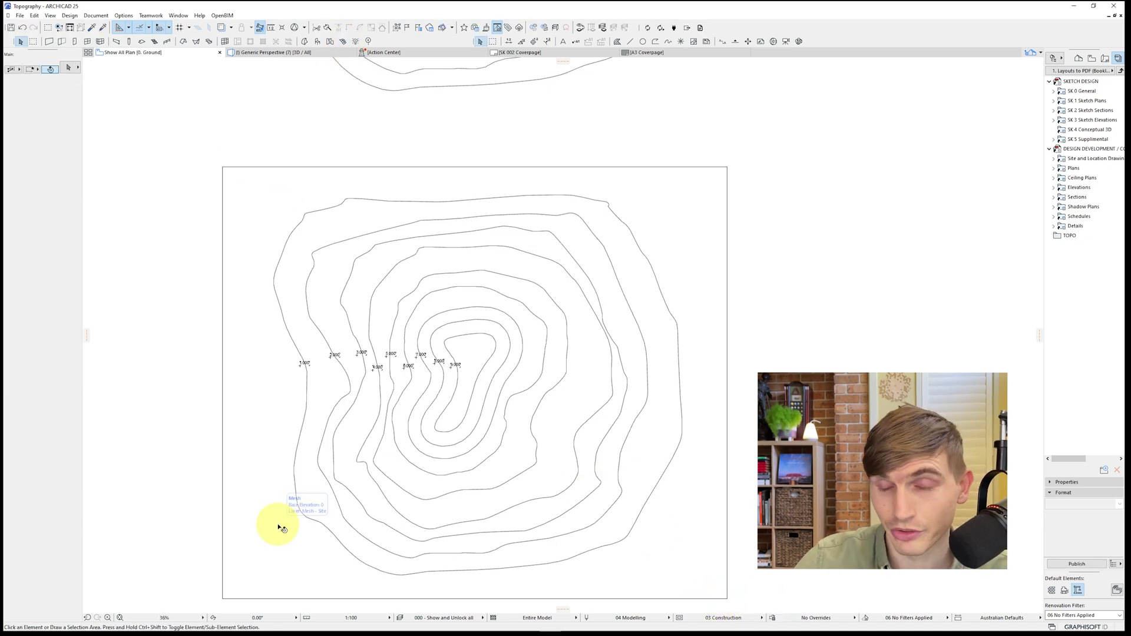
Step: Select the new rectangular mesh and add points along the three outermost closed contours using Fit to User Ridges
click(274, 521)
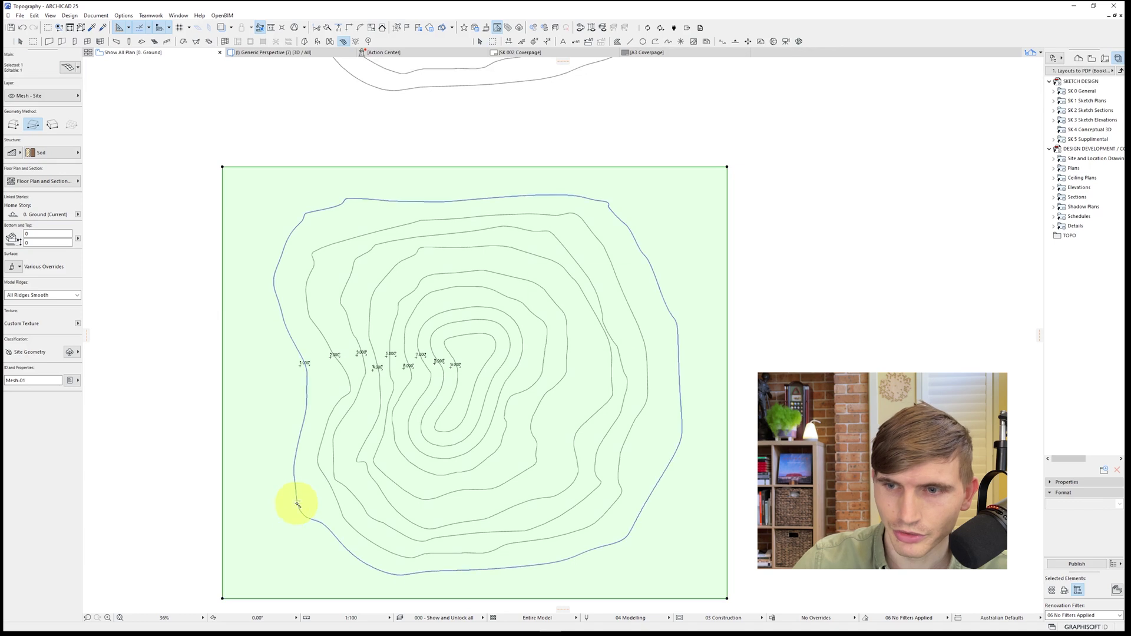
click(297, 505)
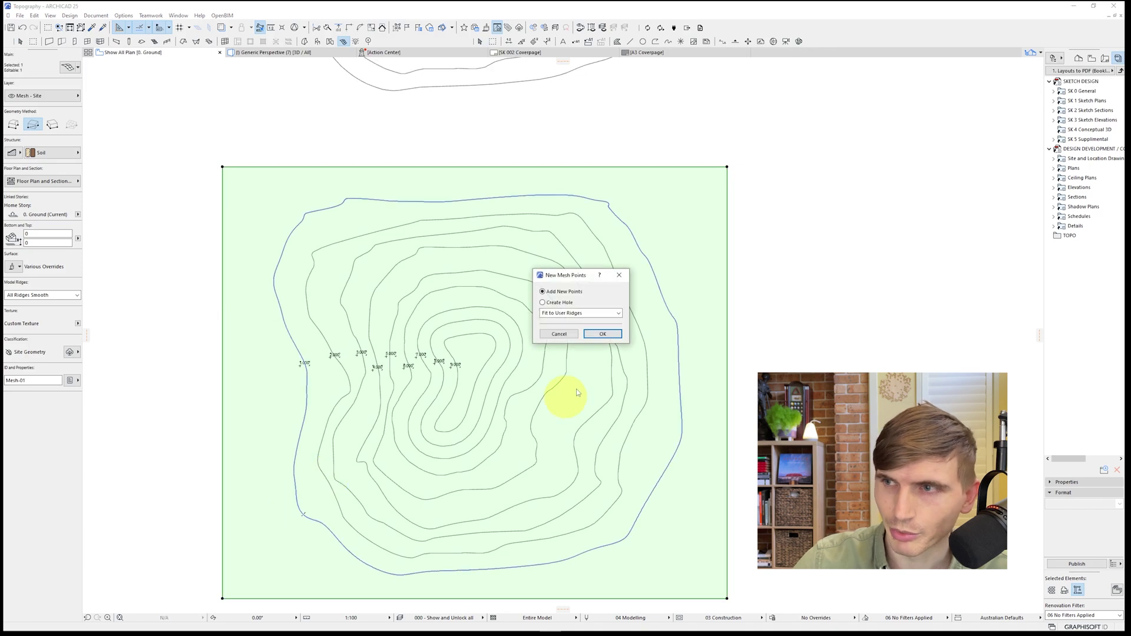
click(602, 333)
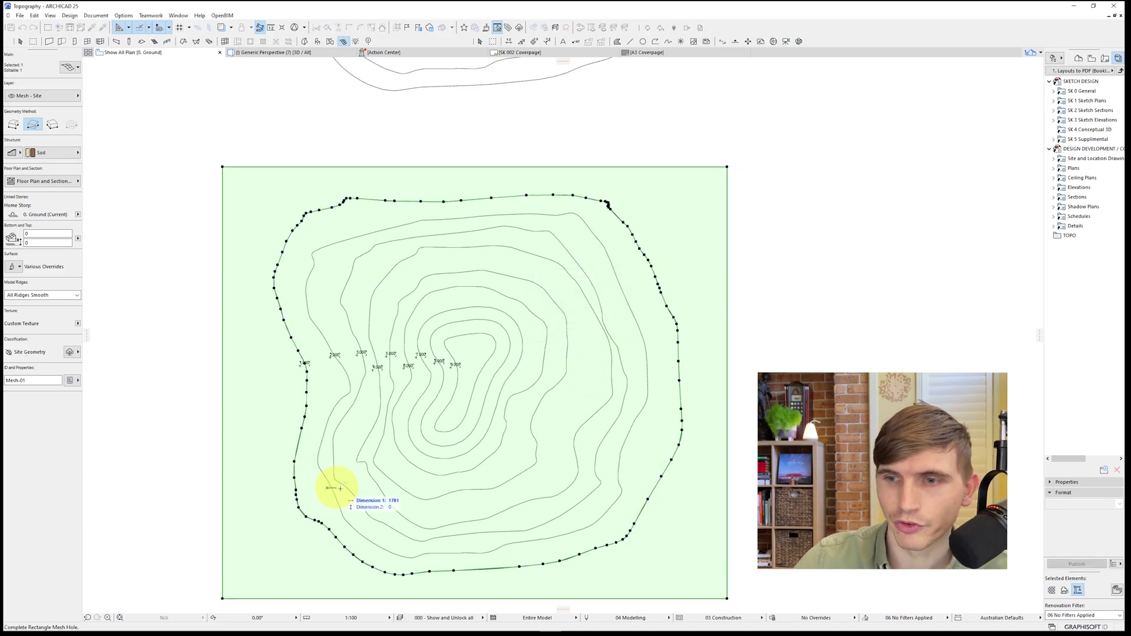
click(337, 494)
click(602, 333)
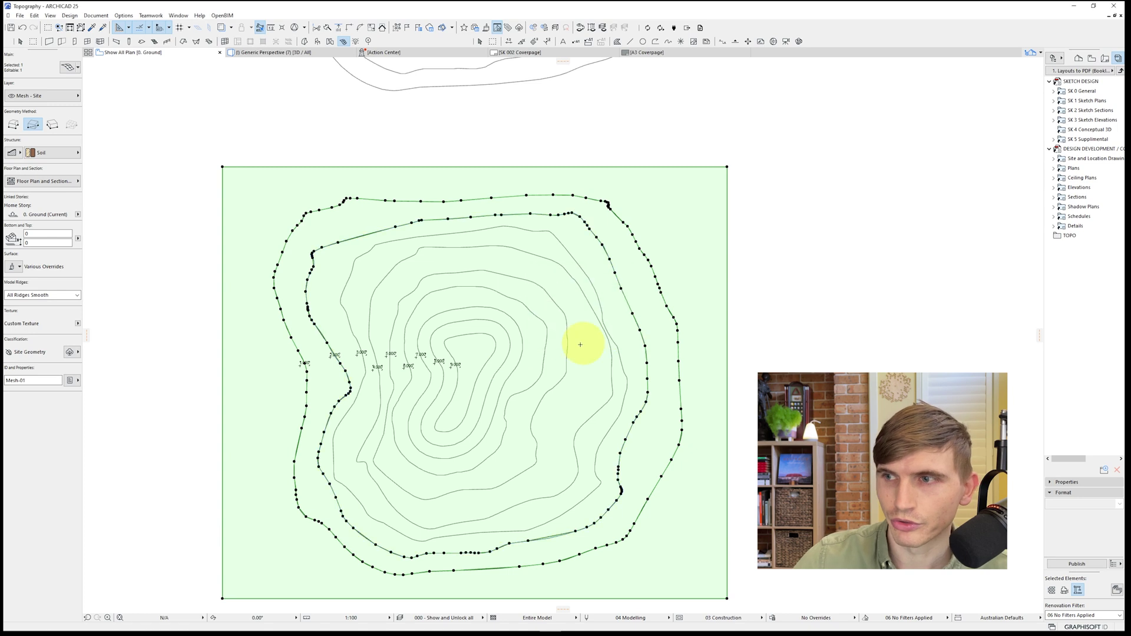
click(362, 492)
key(Return)
Step: Add new mesh points along the fourth, fifth and sixth closed contours from the outside with Fit to User Ridges
click(390, 491)
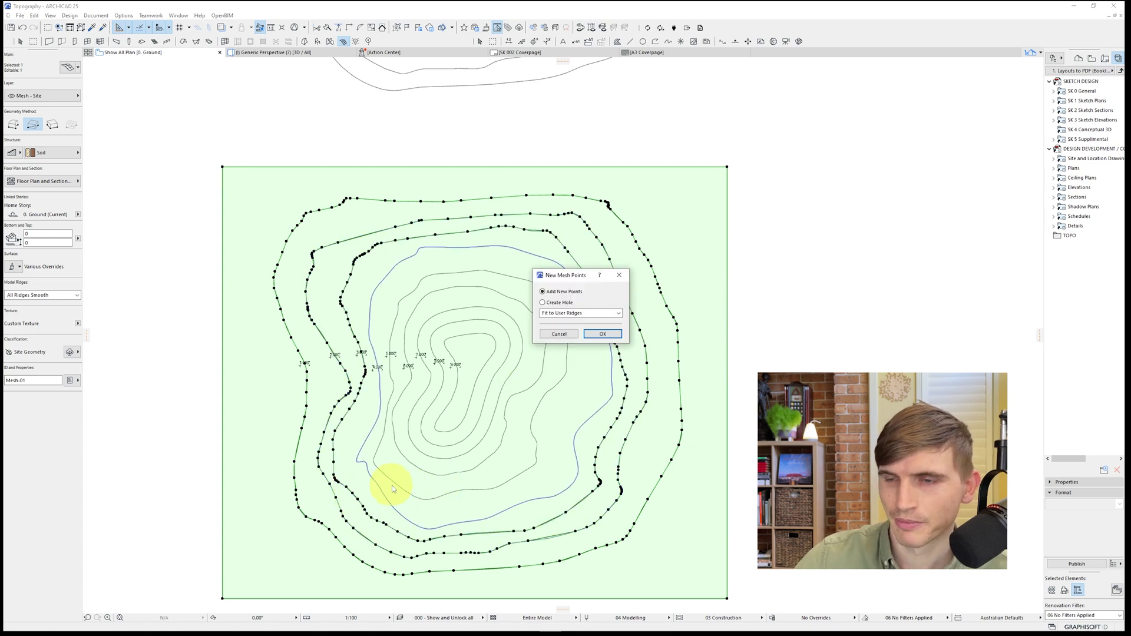
key(Return)
click(399, 483)
key(Return)
click(420, 469)
key(Return)
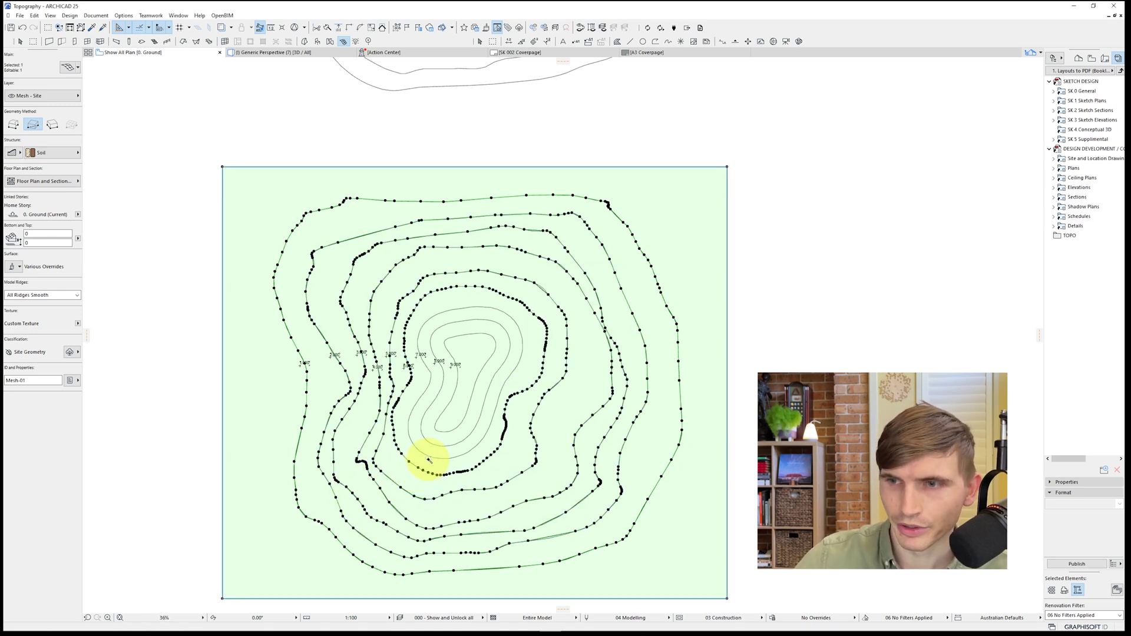
Step: Add new mesh points along the three innermost closed contours with Fit to User Ridges and view the model in 3D
click(429, 459)
key(Return)
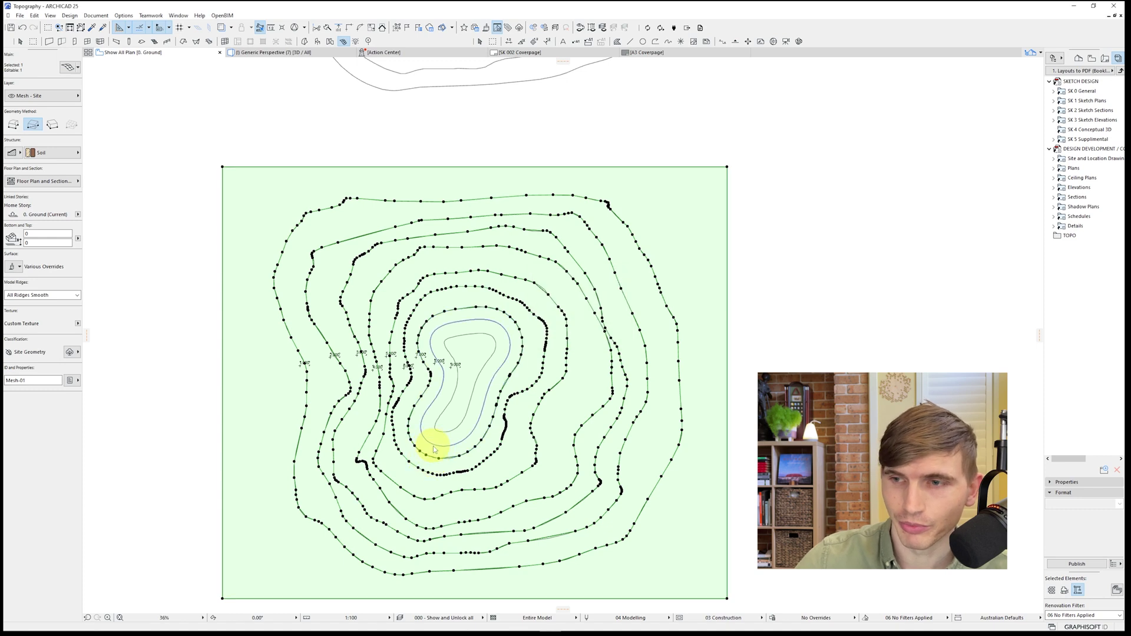
click(433, 447)
key(Return)
click(442, 434)
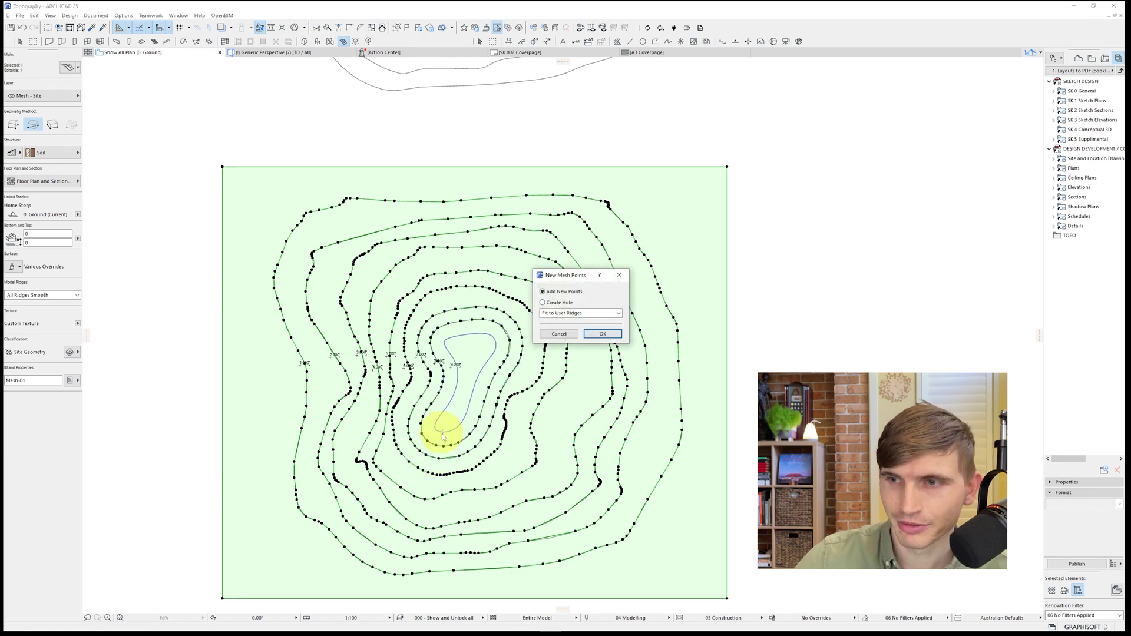
key(Return)
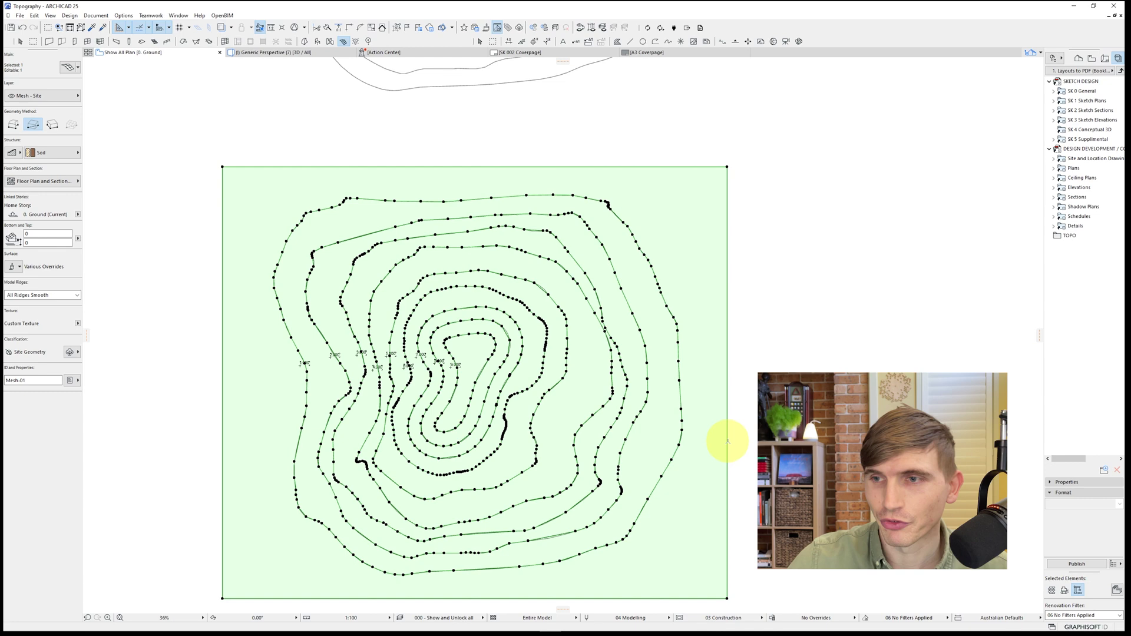
key(F3)
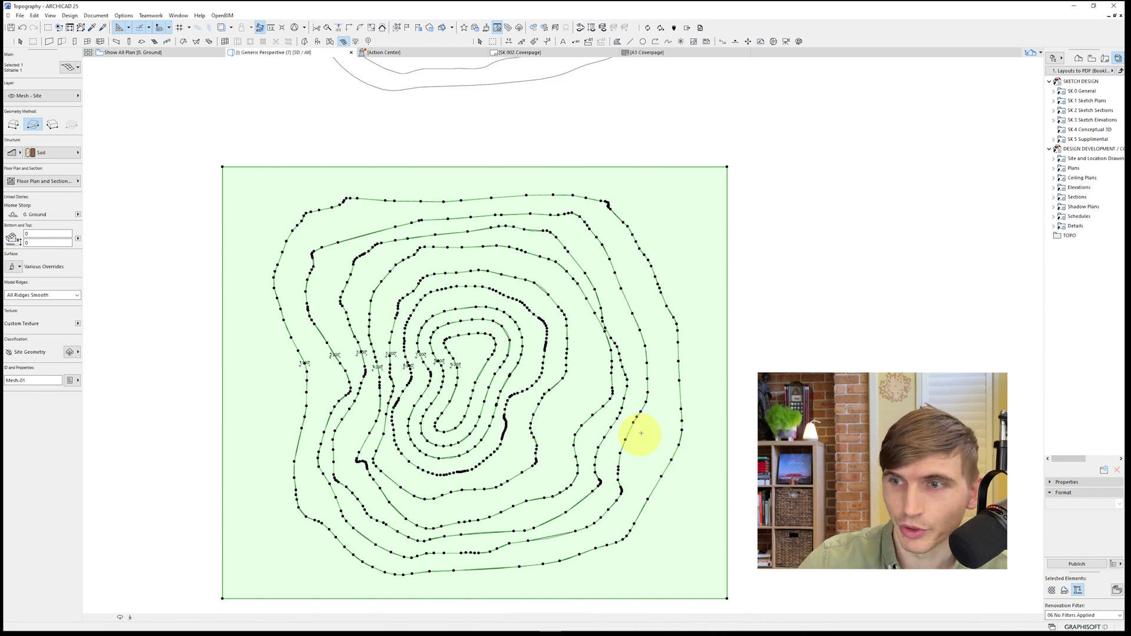
scroll(639, 404, down, 5)
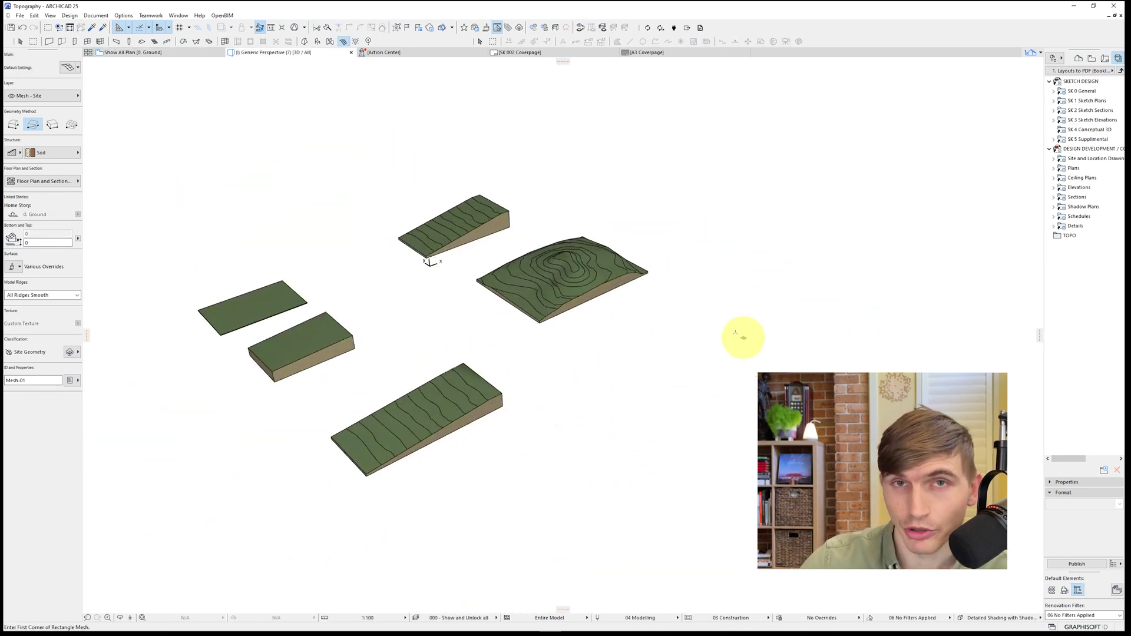
Step: In the floor plan, raise each closed contour's mesh points to its labelled height, from 1.000 at the outermost to 9.000 at the innermost, applied to all
key(F2)
click(472, 472)
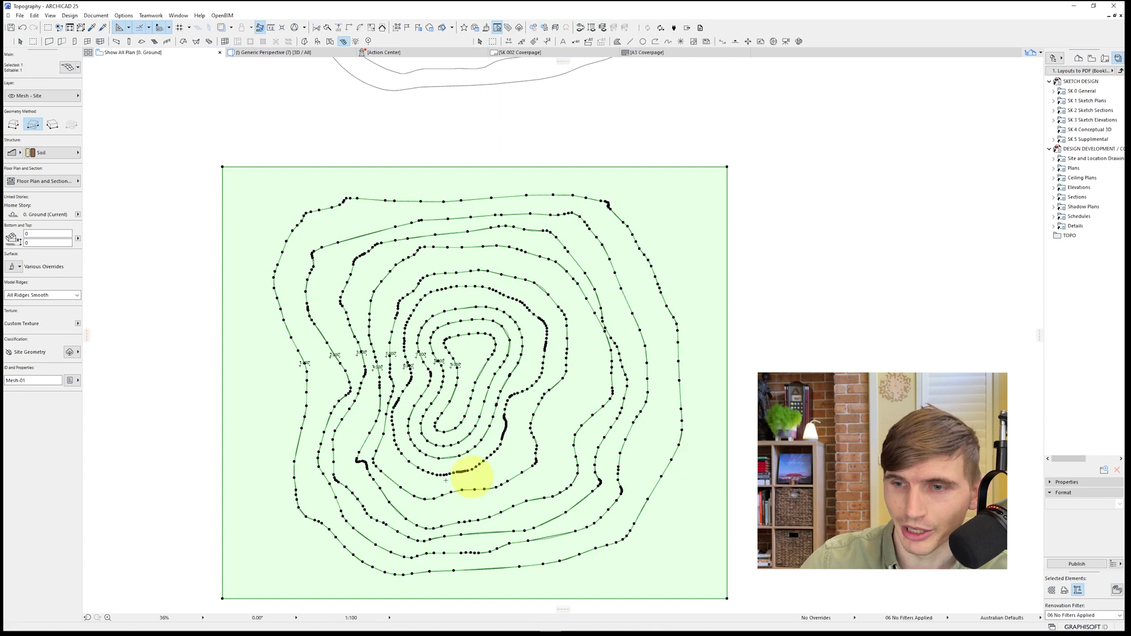
scroll(320, 352, up, 3)
click(322, 352)
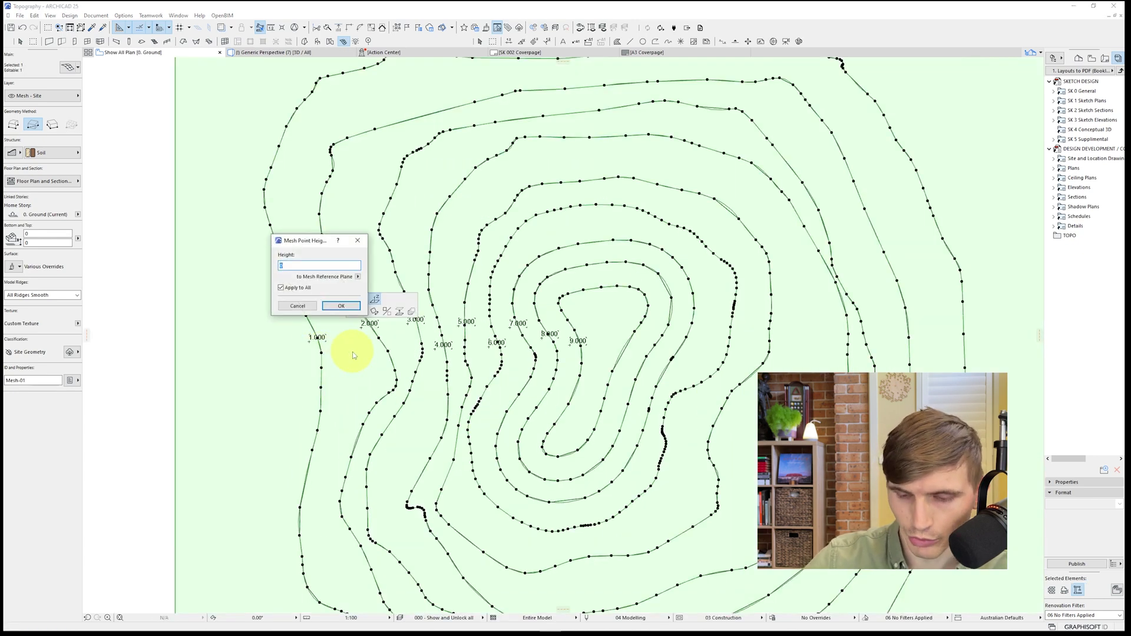
key(Return)
click(378, 337)
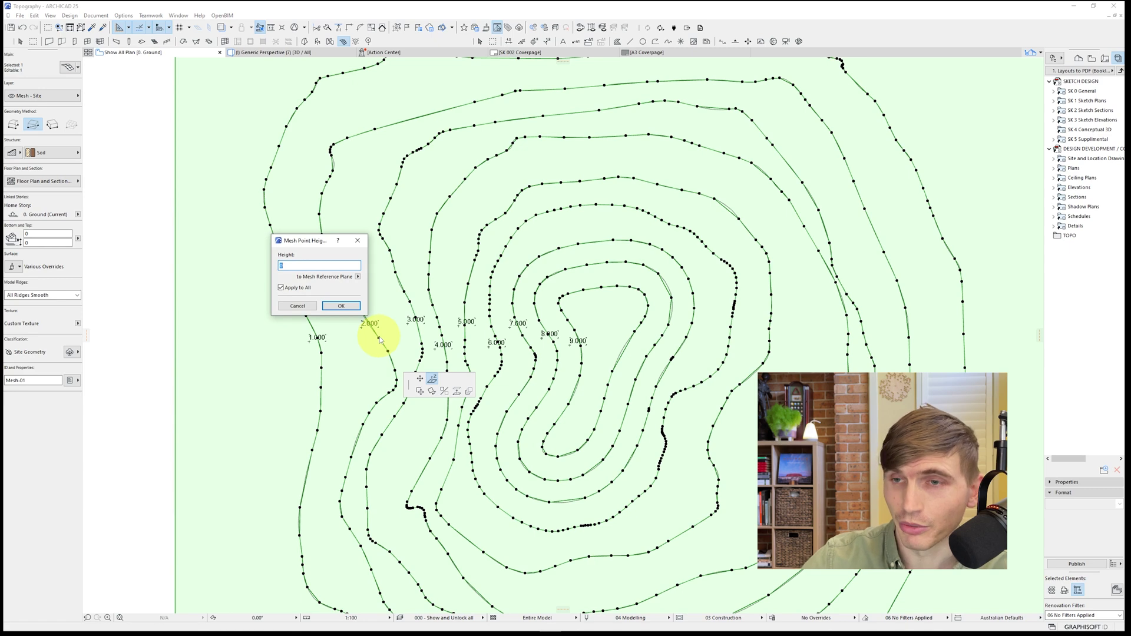
key(Return)
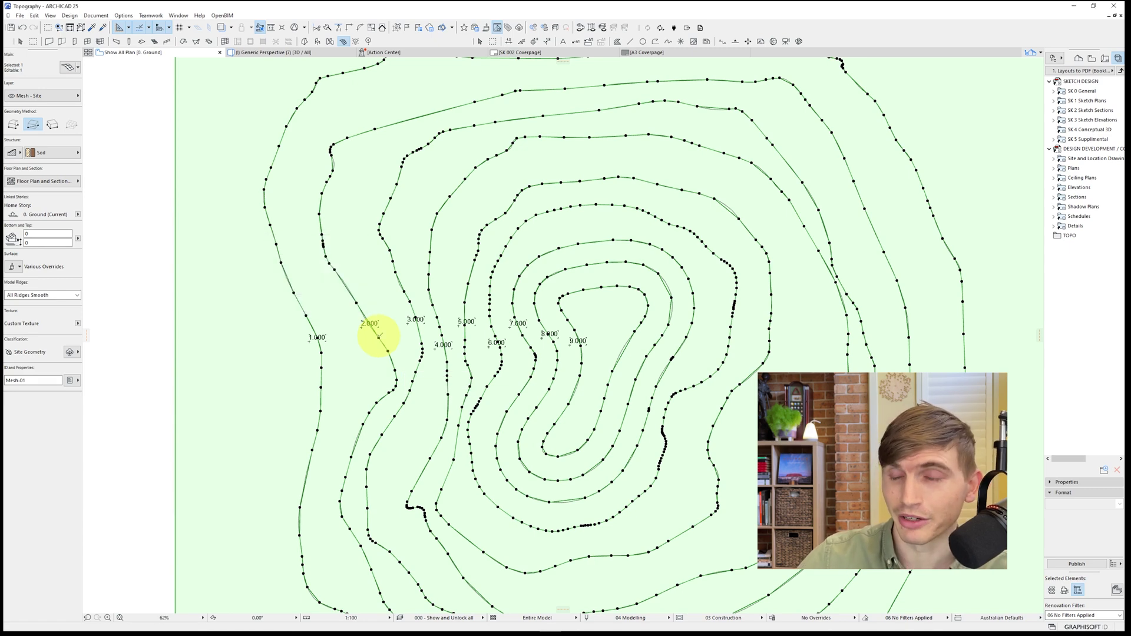
click(575, 332)
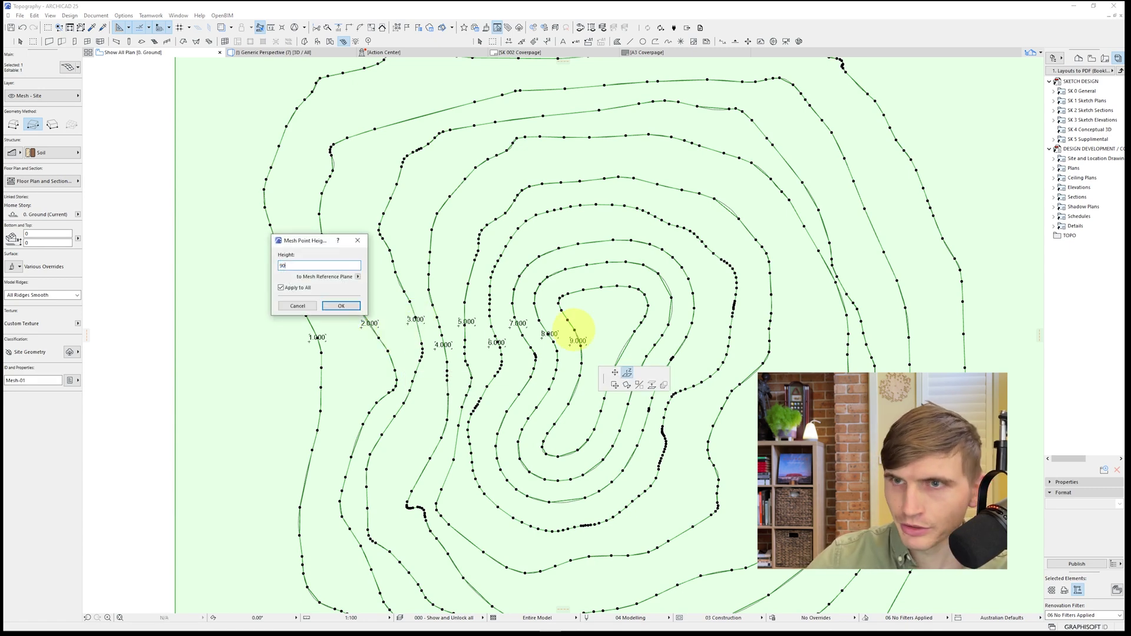
key(Return)
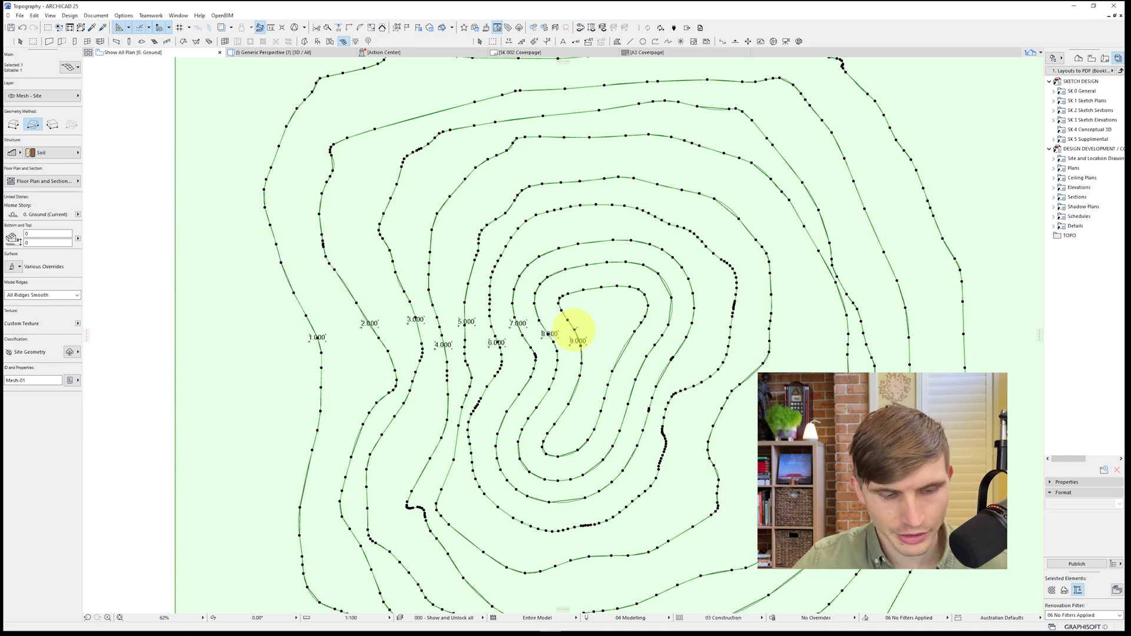
Step: Set the hill mesh's outer corner points to a height of 1000 with Apply to All, and view the site meshes in 3D
key(ctrl+apostrophe)
click(221, 500)
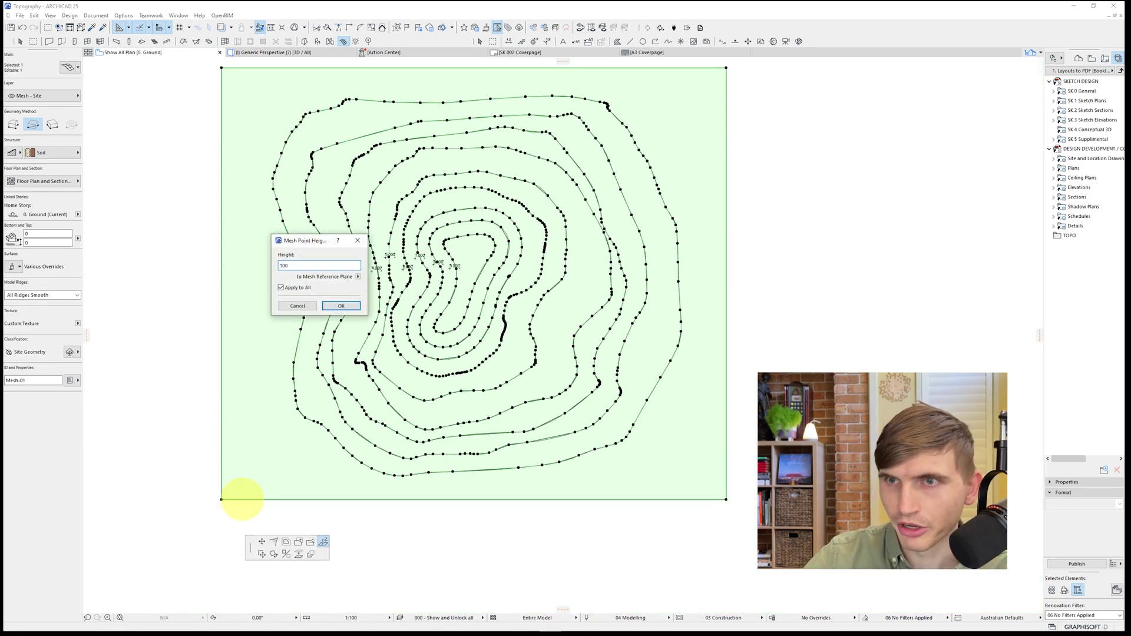
text(1000)
key(Return)
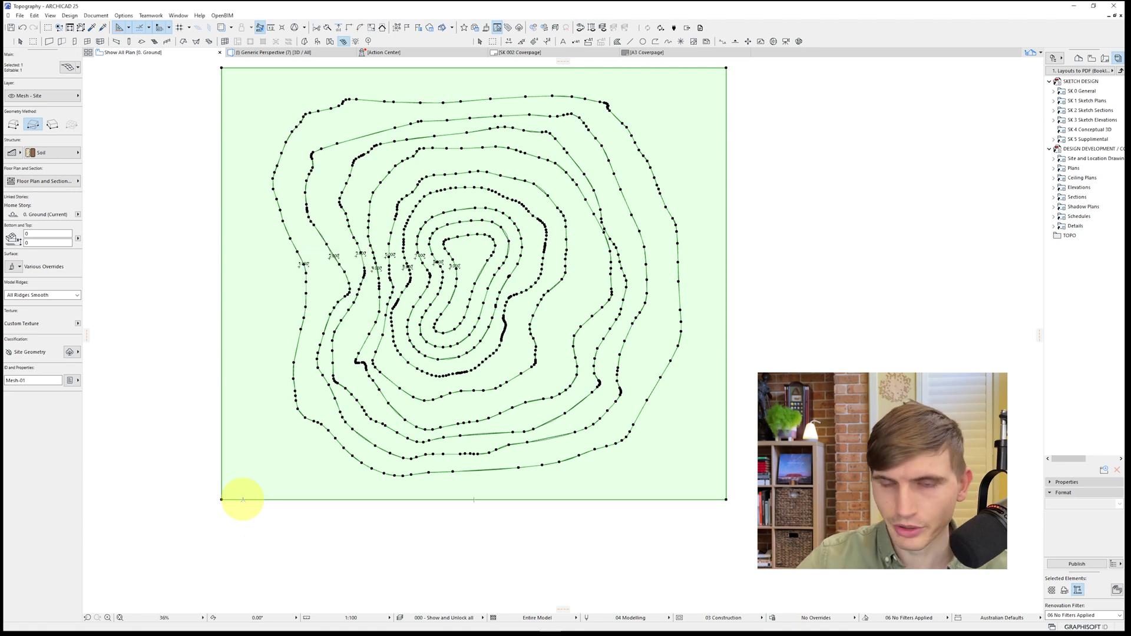
key(F3)
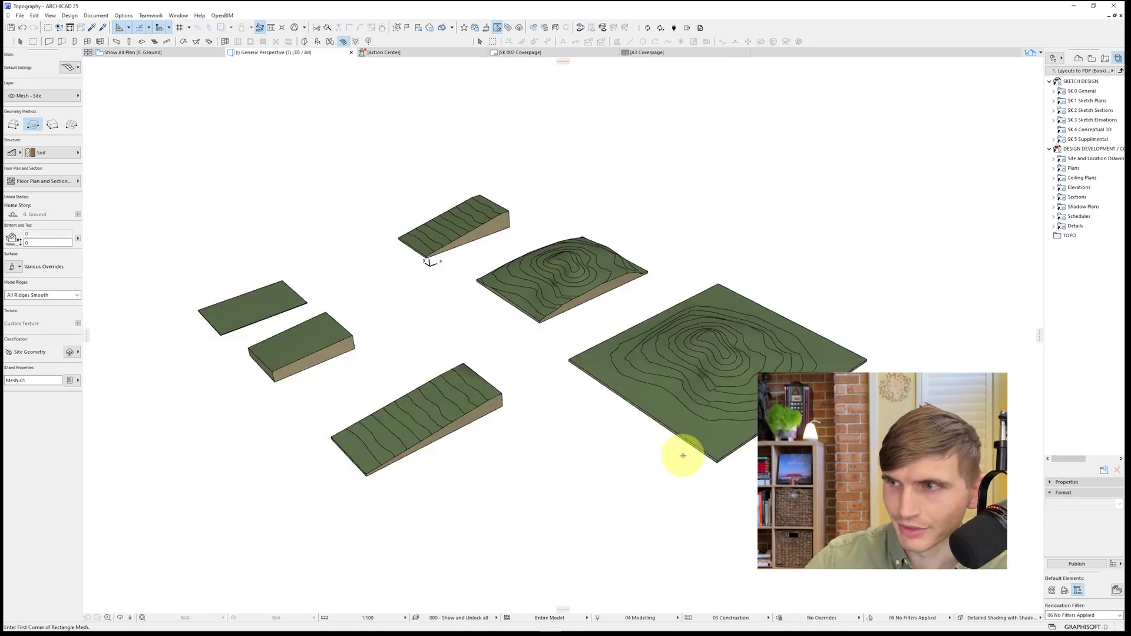
shift+middle_drag(649, 397, 652, 370)
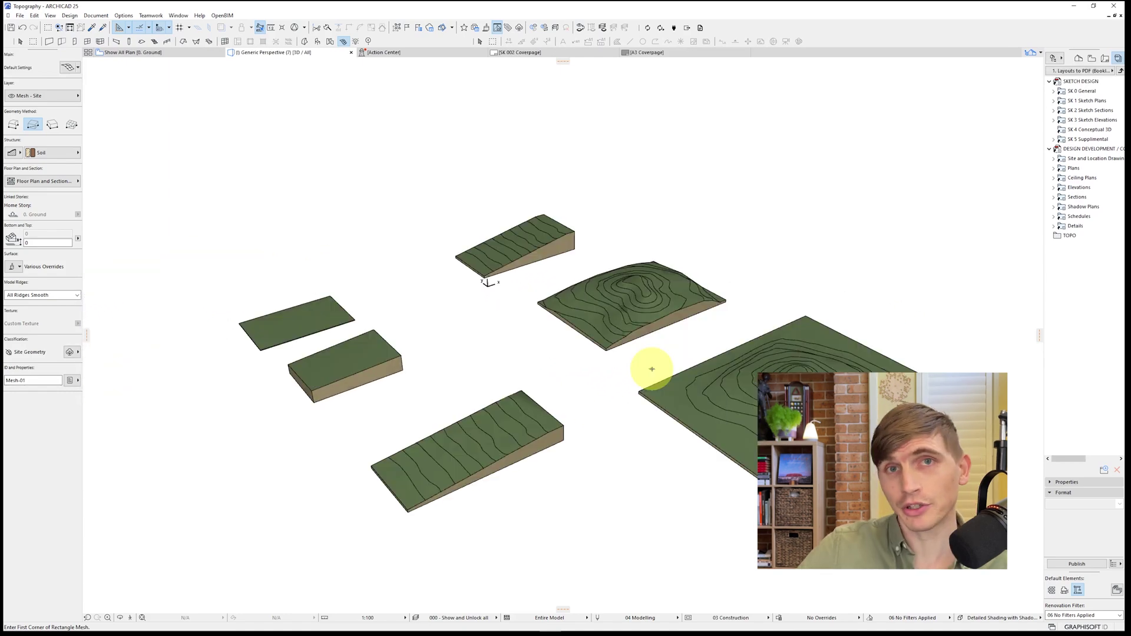
key(F2)
scroll(710, 460, down, 3)
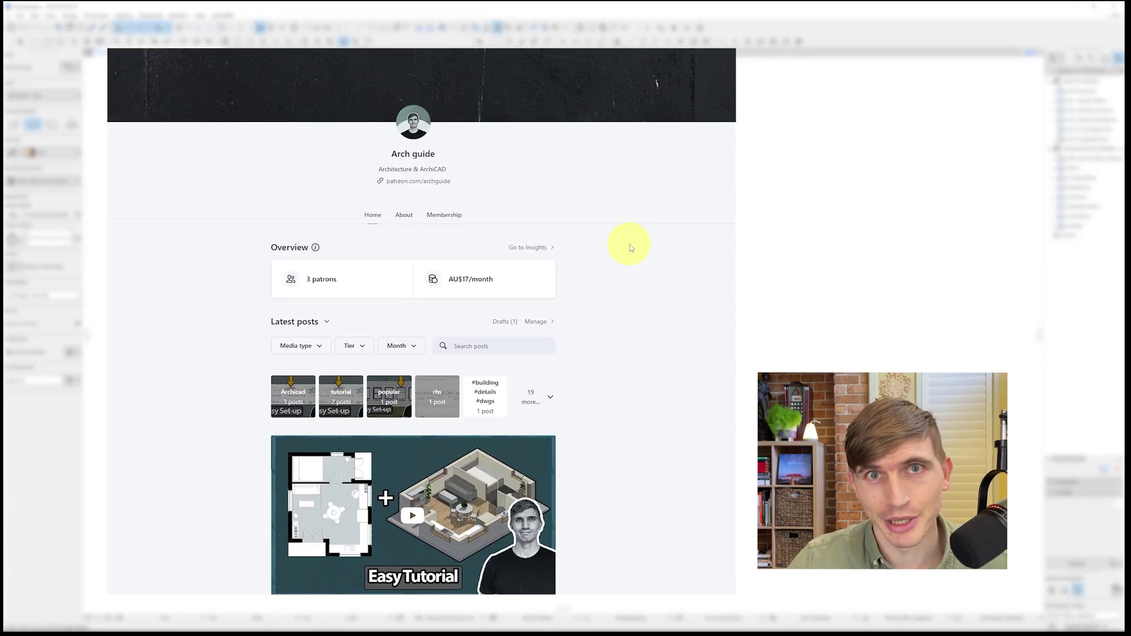
scroll(629, 250, down, 1)
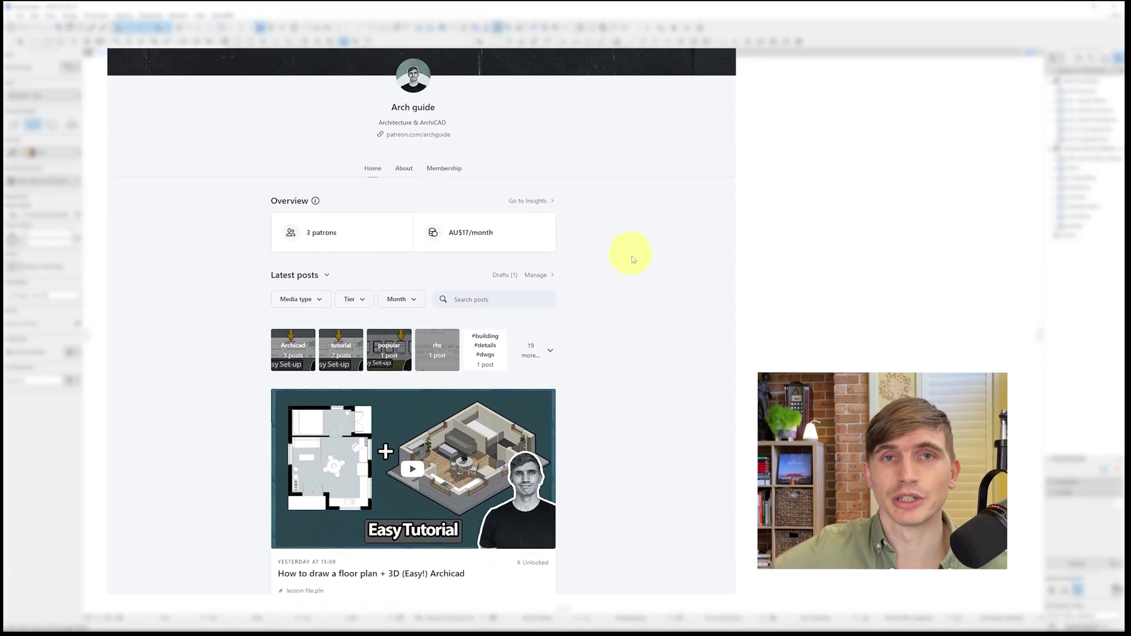
Step: On the Arch guide Patreon page, download lesson file.pln from the post "How to draw a floor plan + 3D (Easy!) Archicad" and open it
scroll(632, 259, down, 1)
click(309, 550)
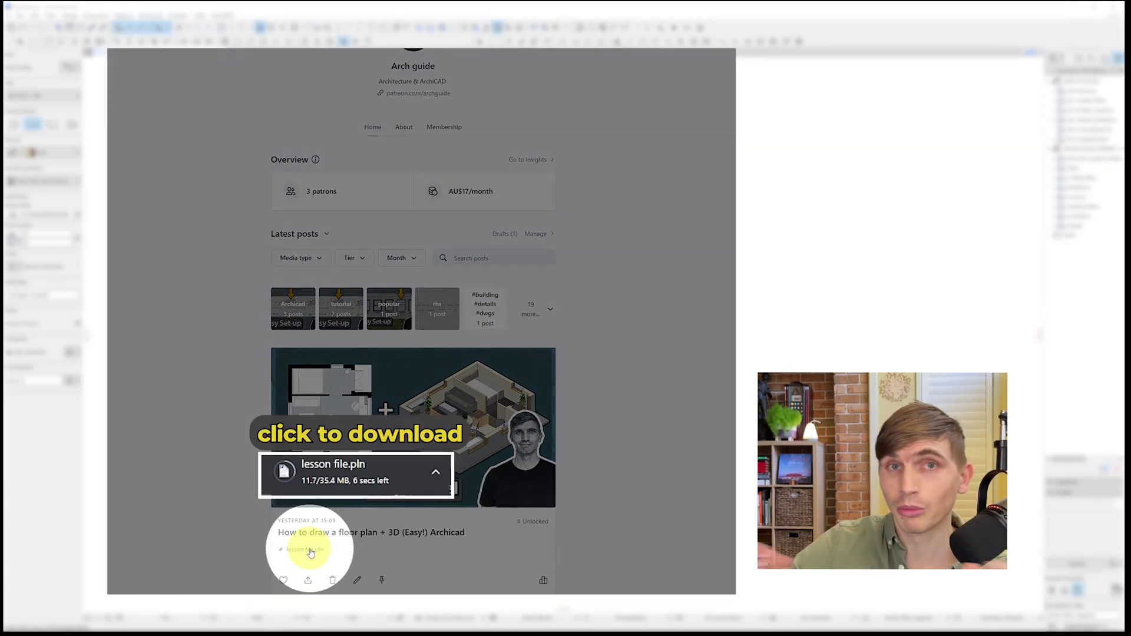
click(436, 472)
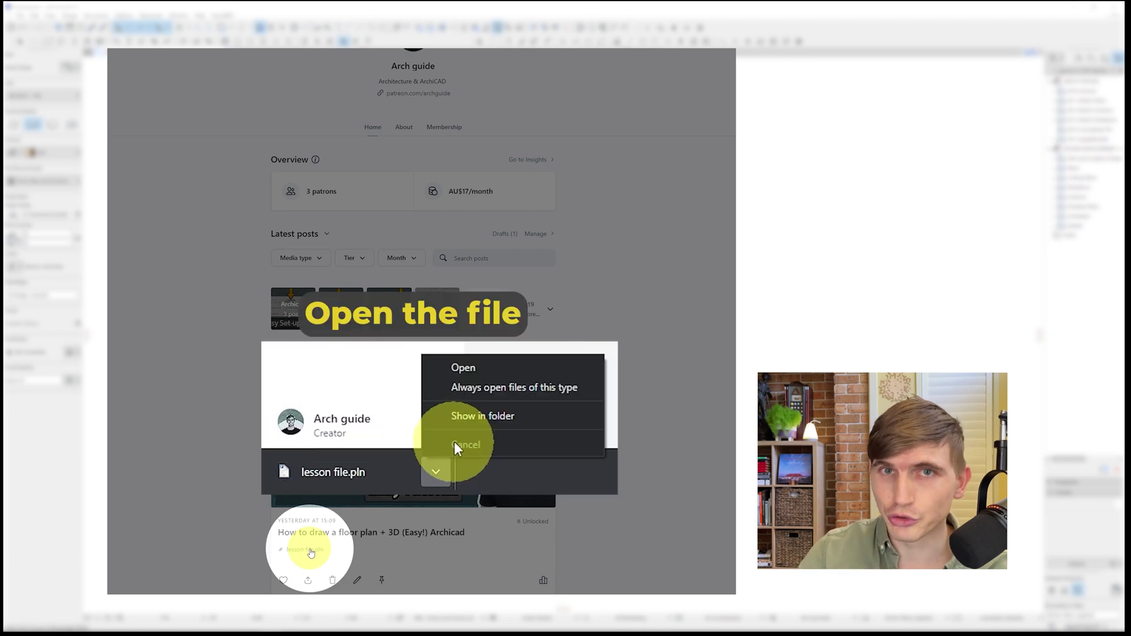
click(481, 378)
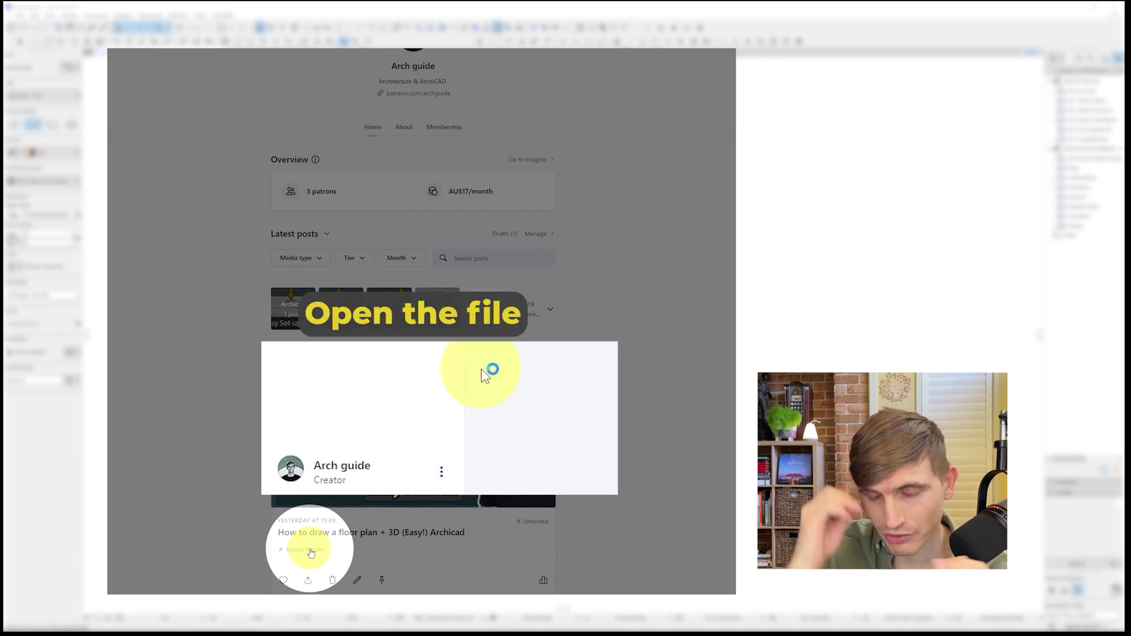